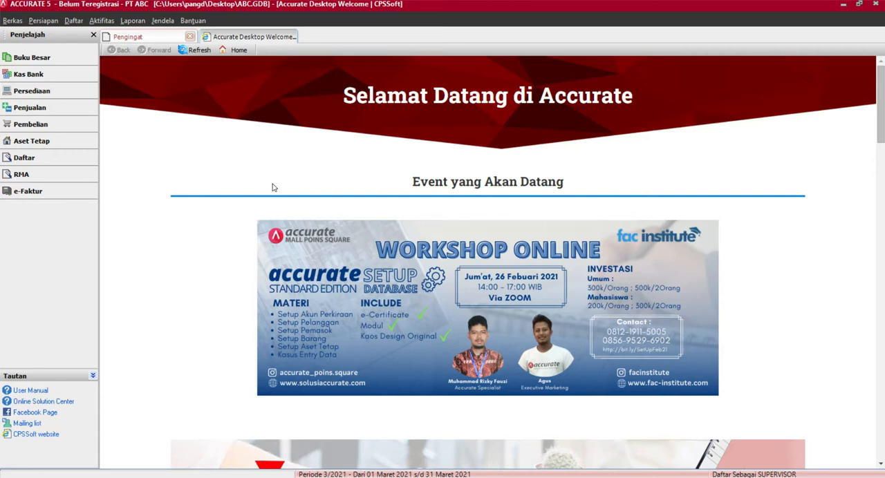
# Step: Open the form for importing items from a file from the inventory module's Barang dan Jasa list
pyautogui.click(61, 94)
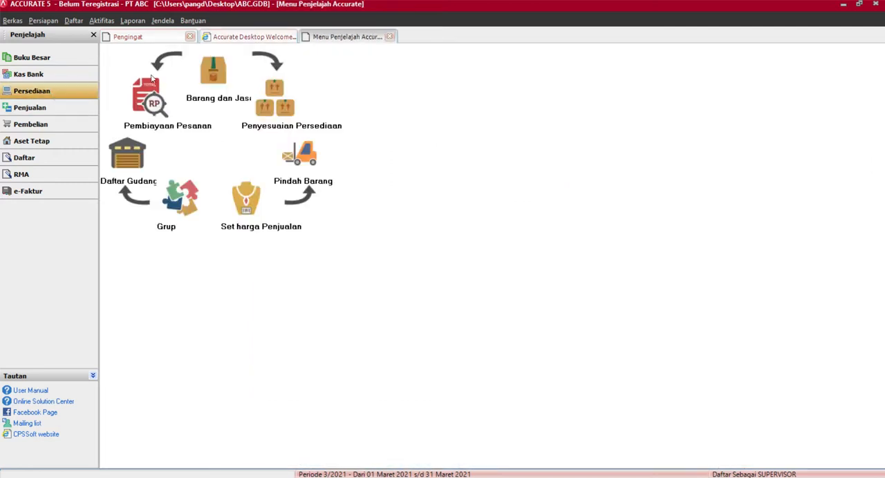
pyautogui.click(217, 72)
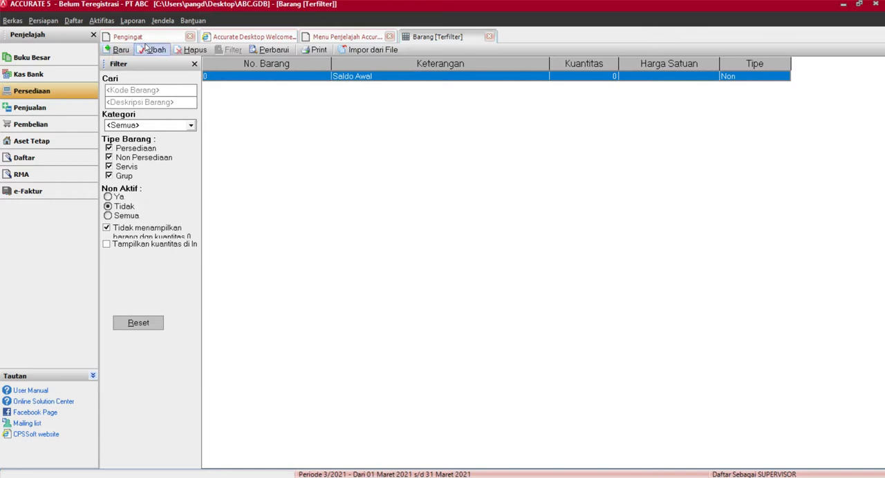
pyautogui.click(351, 55)
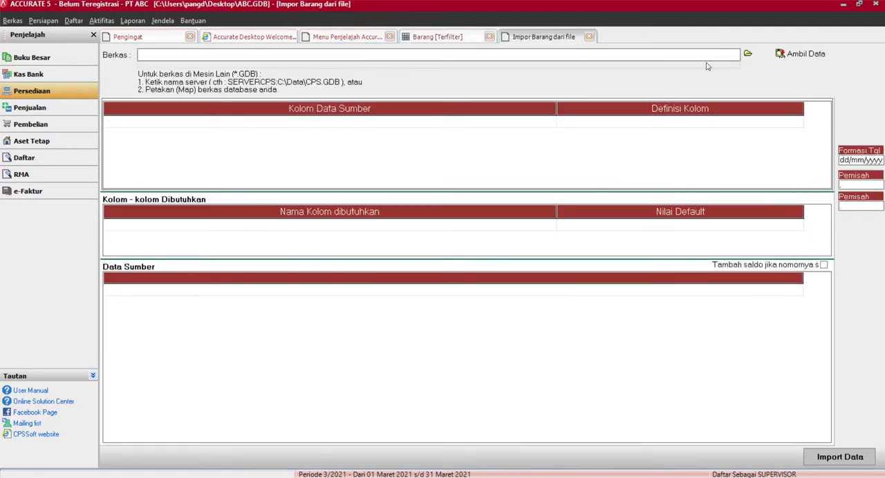
# Step: Choose the Excel (*.xls) file Informasi Item Barang new.xls as the import source and load its data
pyautogui.click(748, 54)
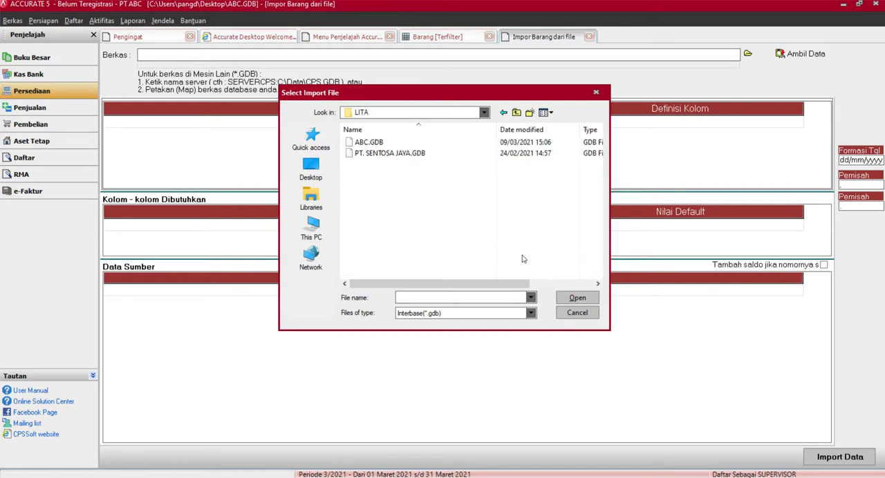
pyautogui.click(531, 314)
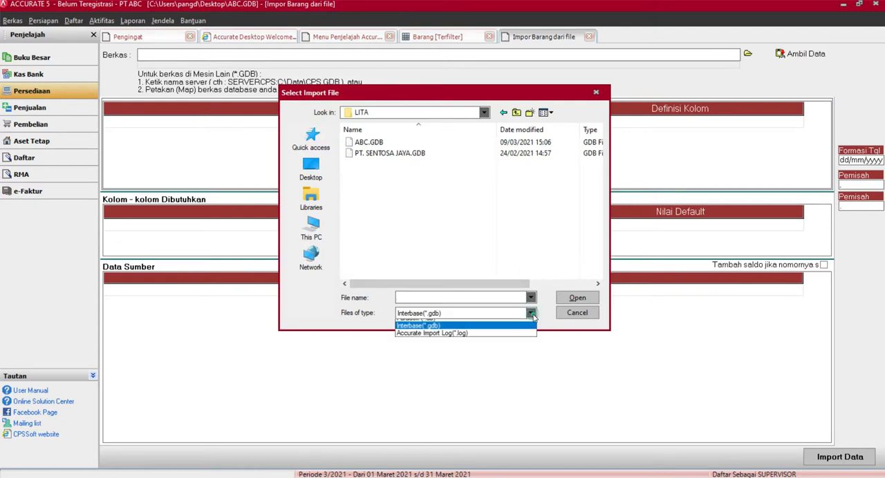
pyautogui.click(497, 333)
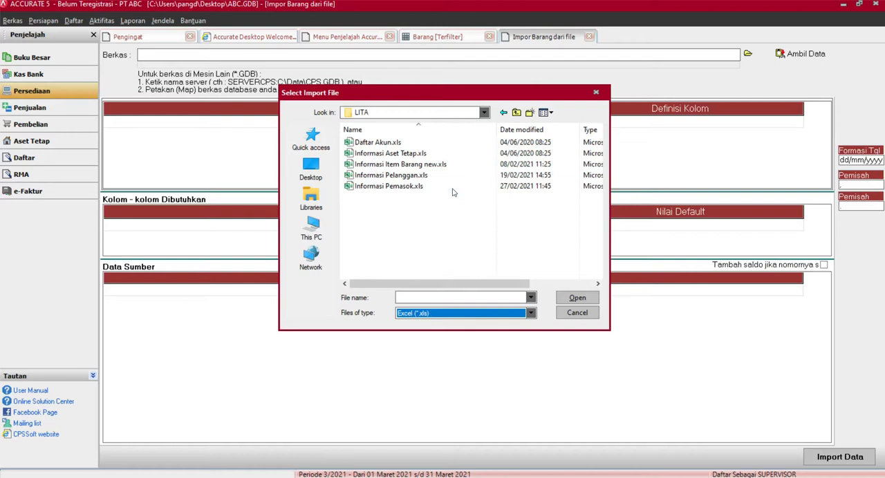
pyautogui.click(449, 166)
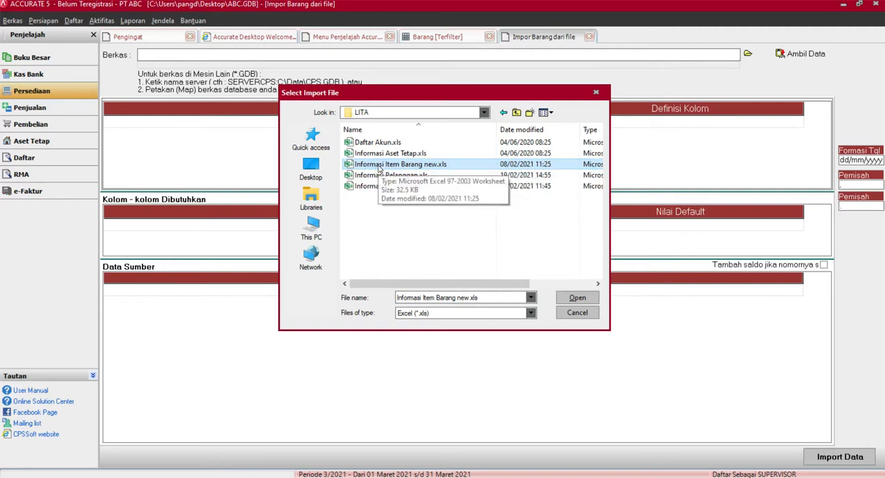
pyautogui.click(576, 299)
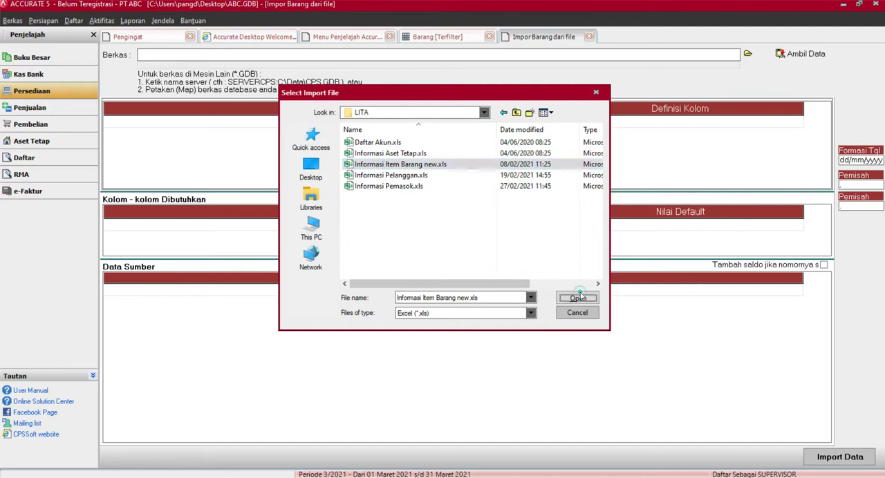
pyautogui.click(803, 55)
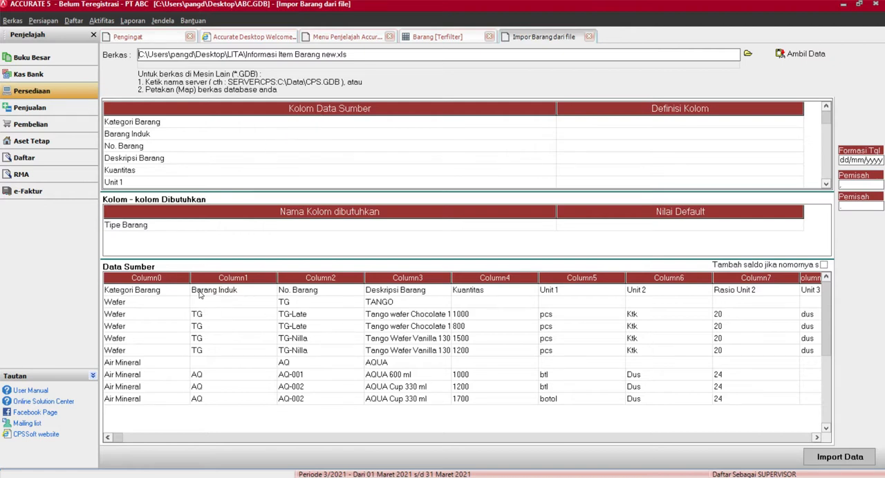
pyautogui.click(148, 294)
pyautogui.moveTo(251, 293); pyautogui.dragTo(752, 126)
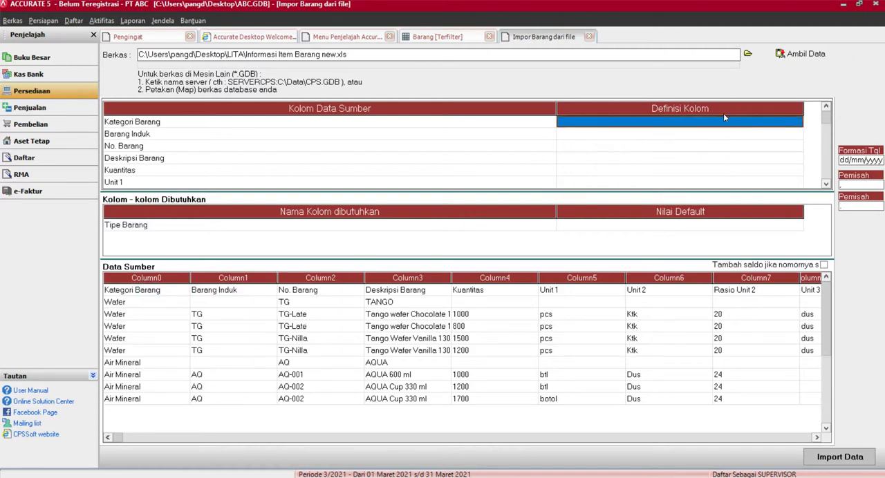
pyautogui.click(770, 121)
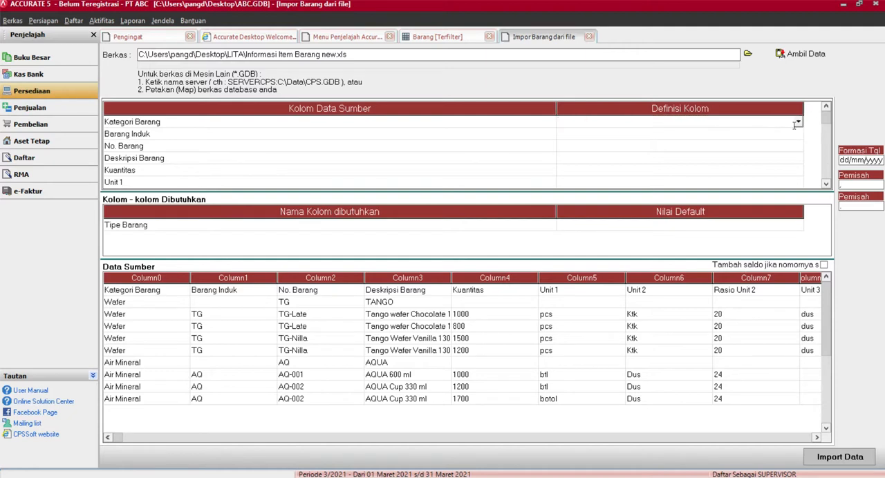
pyautogui.click(798, 122)
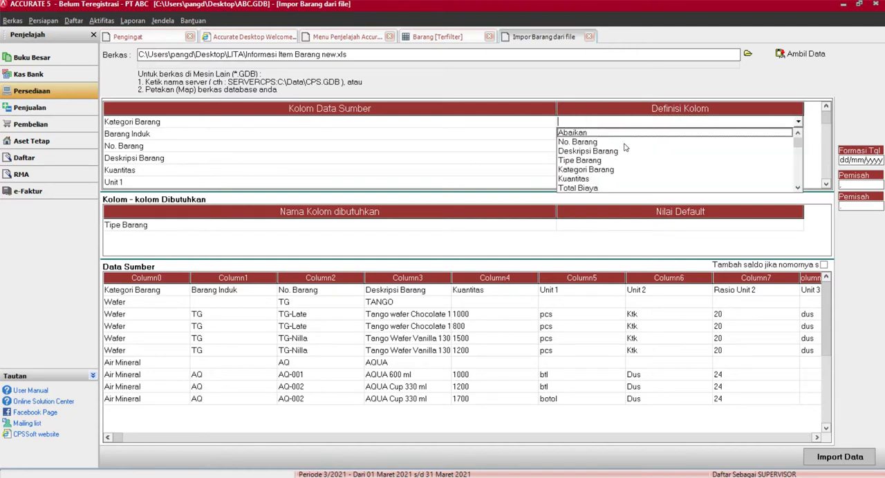
pyautogui.click(586, 170)
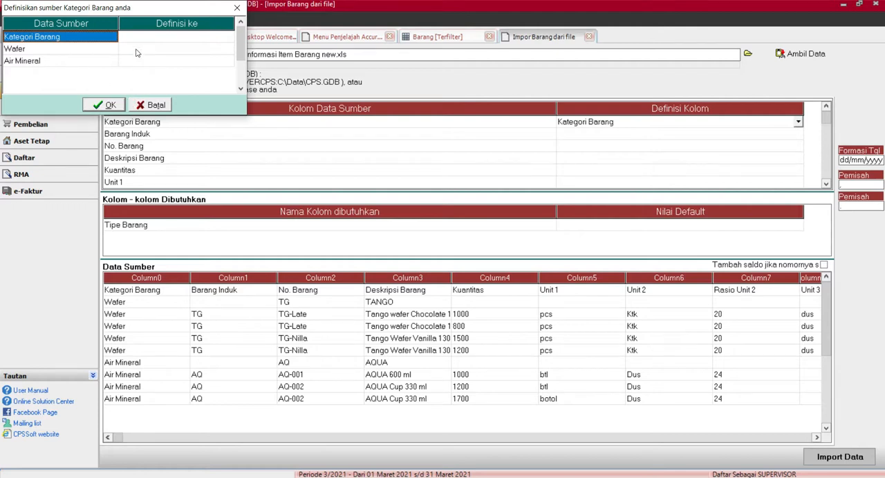
pyautogui.click(154, 104)
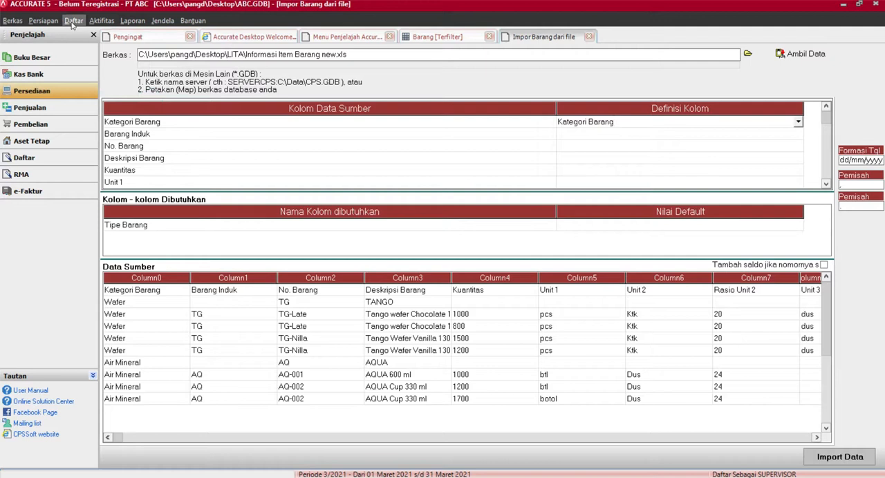
# Step: Open the Kategori Barang list of inventory item categories
pyautogui.click(72, 21)
pyautogui.moveTo(114, 176)
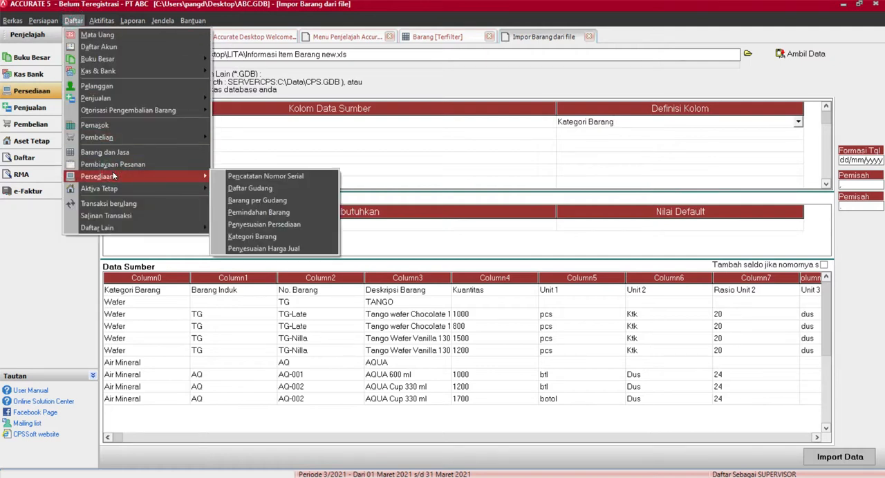
pyautogui.click(252, 236)
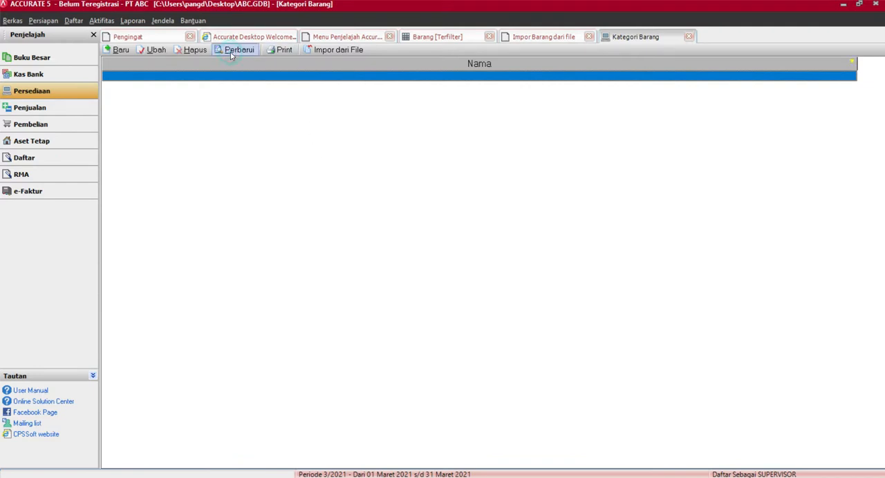
pyautogui.click(532, 35)
pyautogui.click(450, 35)
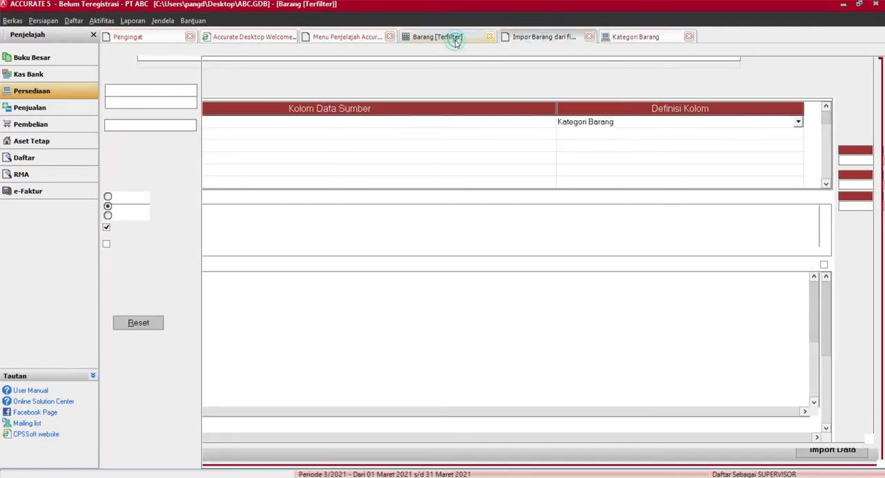
pyautogui.click(509, 38)
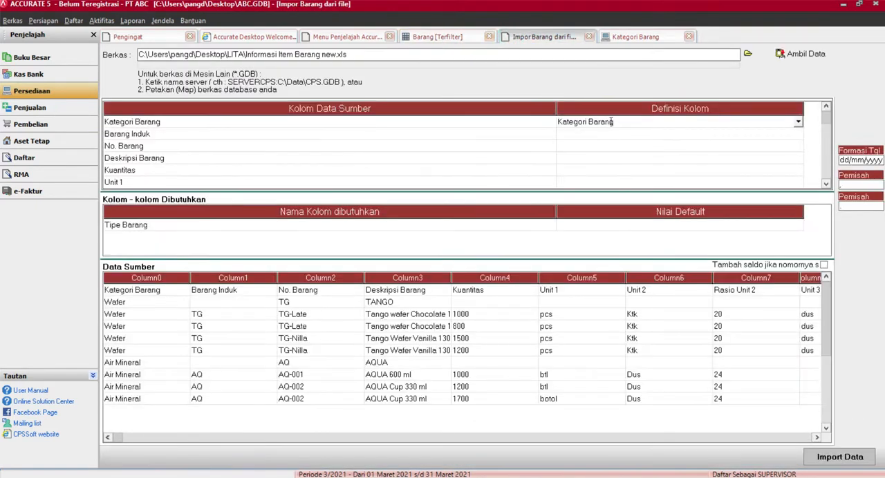
pyautogui.click(635, 37)
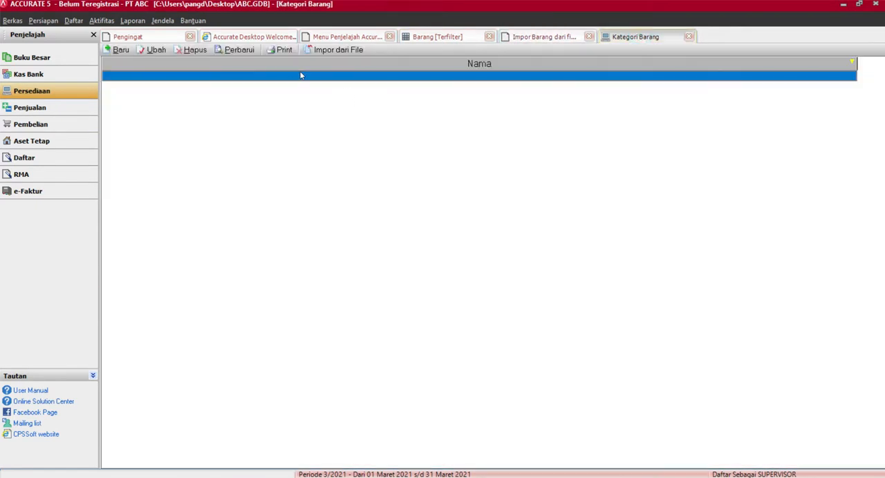
# Step: Create a new item category named Makanan
pyautogui.click(121, 50)
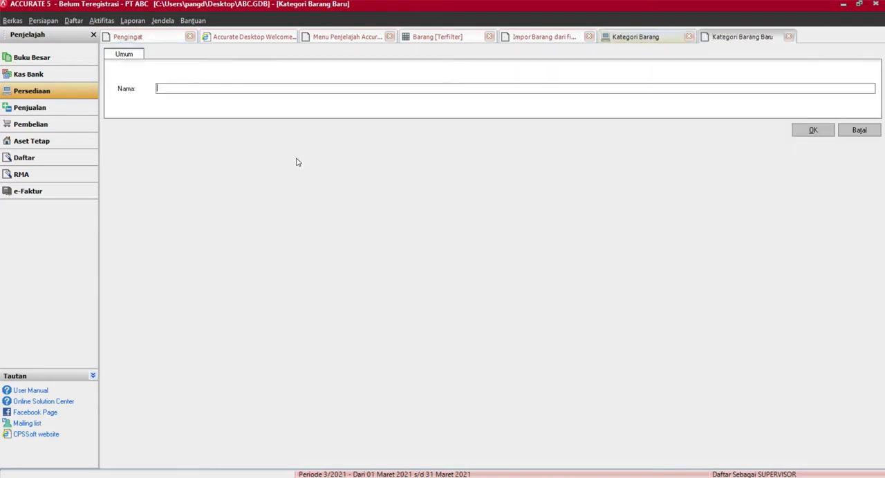
pyautogui.write('Makanan')
pyautogui.click(806, 132)
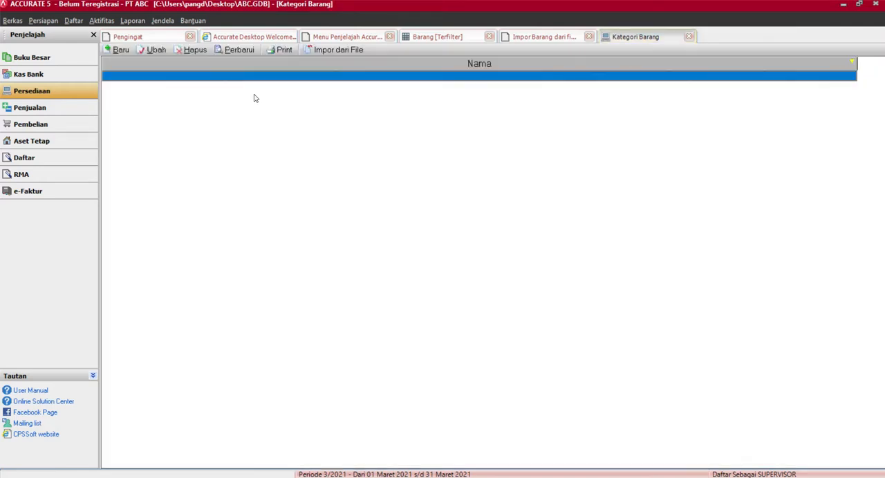
# Step: Create a second item category named Minuman and refresh the category list
pyautogui.click(121, 50)
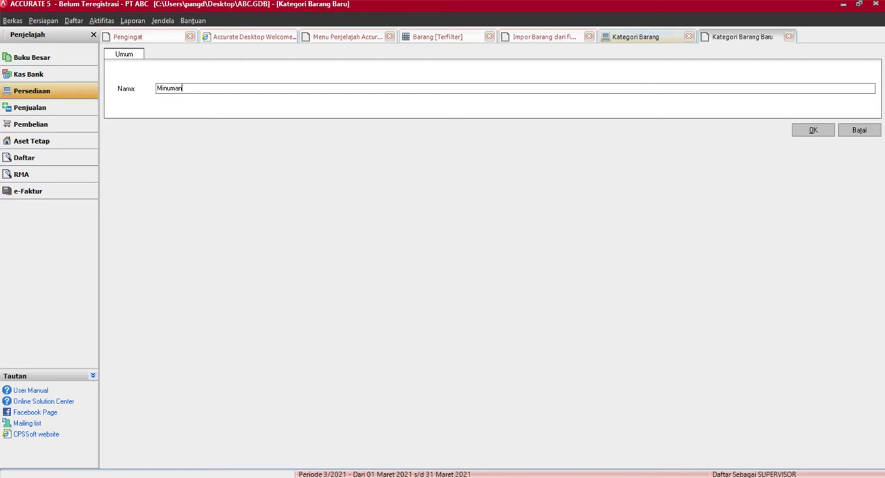
pyautogui.click(795, 133)
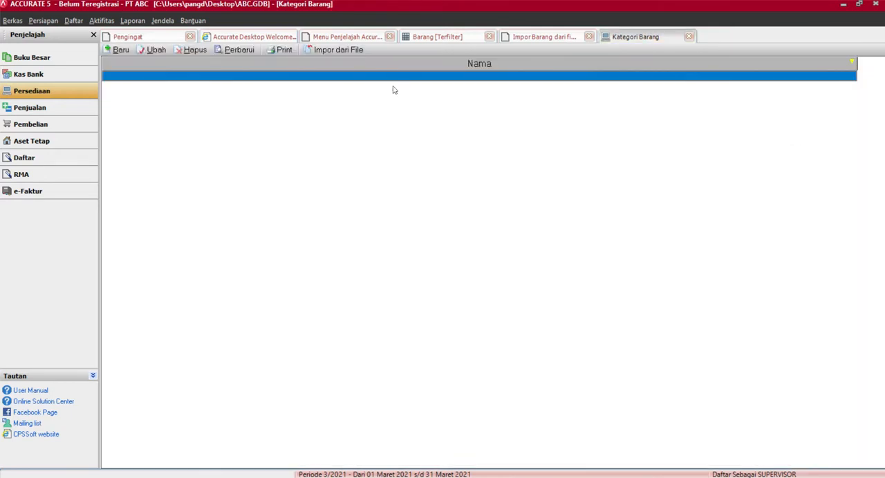
pyautogui.click(233, 49)
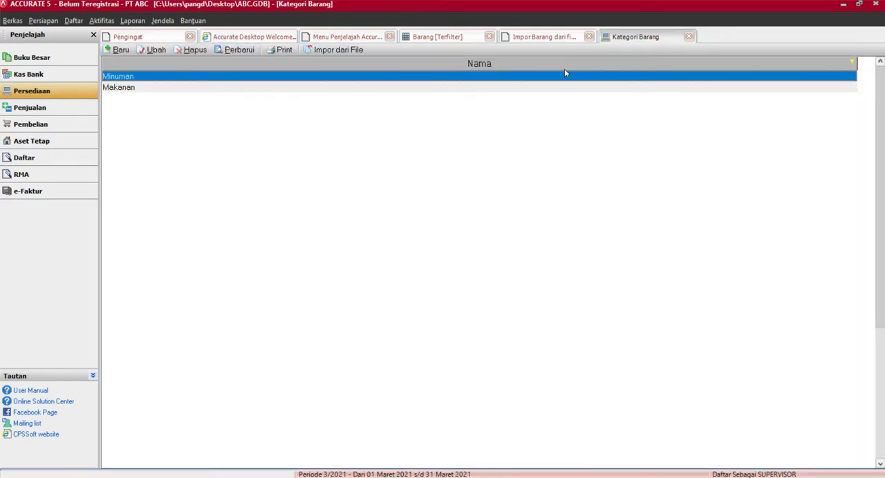
# Step: In the item import, map the Kategori Barang column to Kategori Barang, defining Wafer as Makanan and Air Mineral as Minuman
pyautogui.click(550, 38)
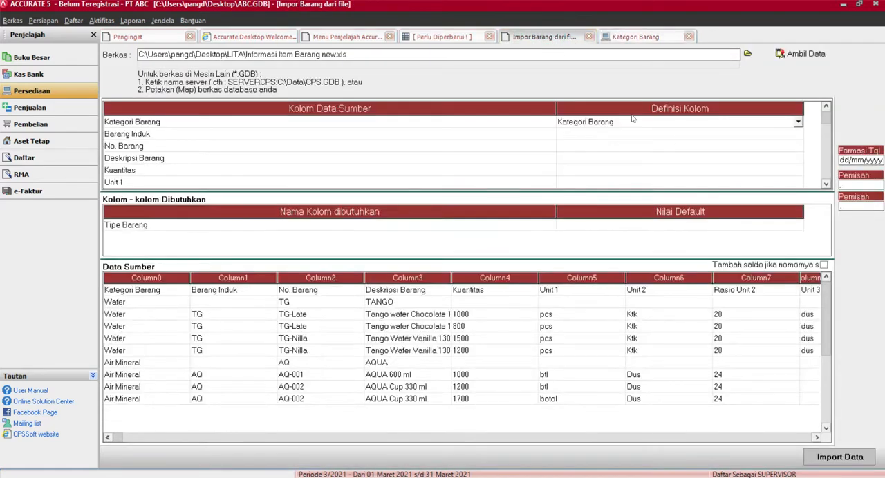
pyautogui.click(797, 124)
pyautogui.click(593, 167)
pyautogui.click(188, 48)
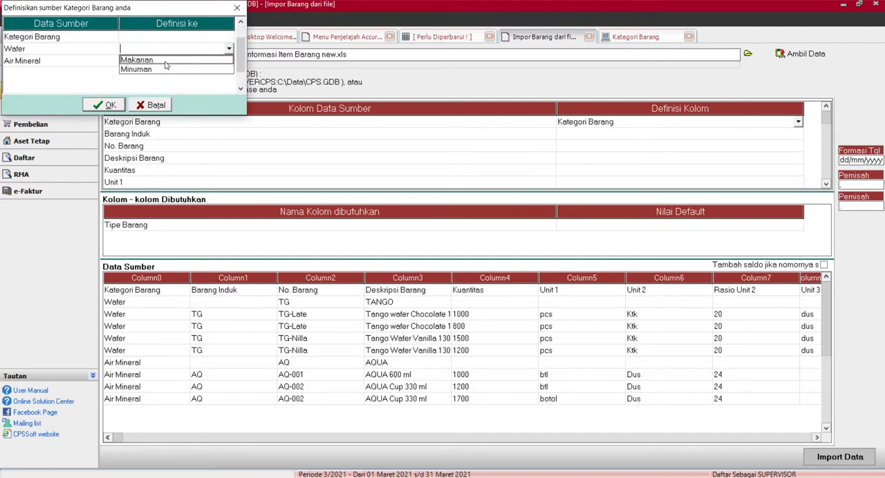
pyautogui.click(154, 60)
pyautogui.click(154, 62)
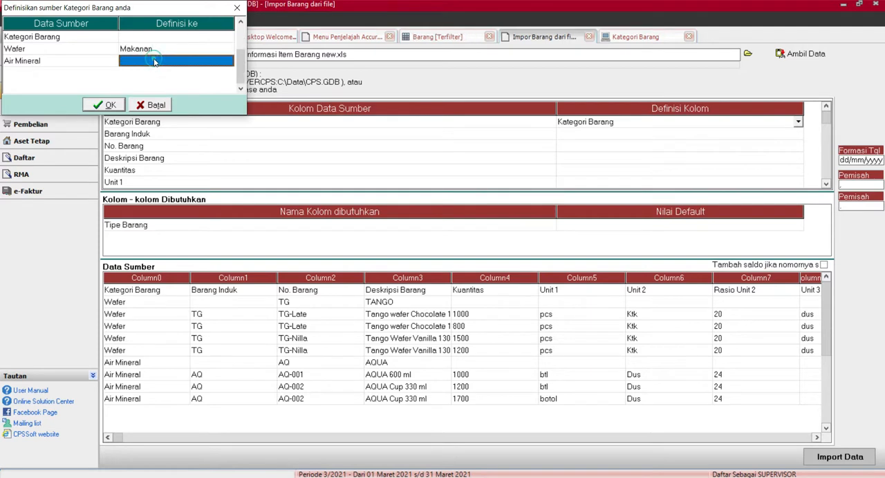
pyautogui.click(228, 64)
pyautogui.click(149, 81)
pyautogui.click(108, 105)
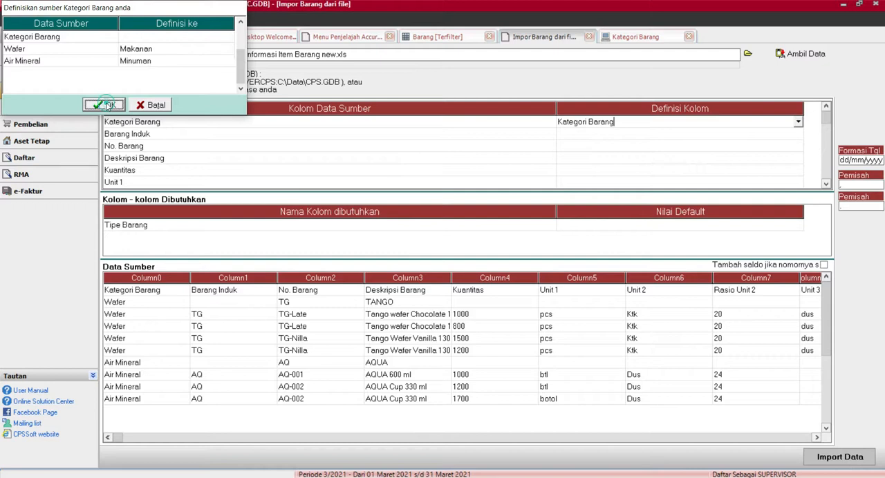
# Step: Map the source columns Barang Induk and No. Barang to the column definitions of the same names
pyautogui.click(703, 135)
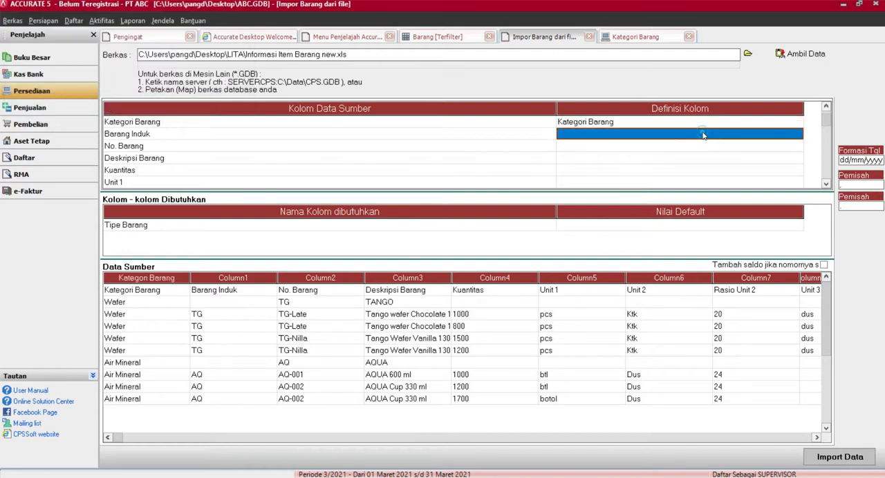
pyautogui.click(799, 133)
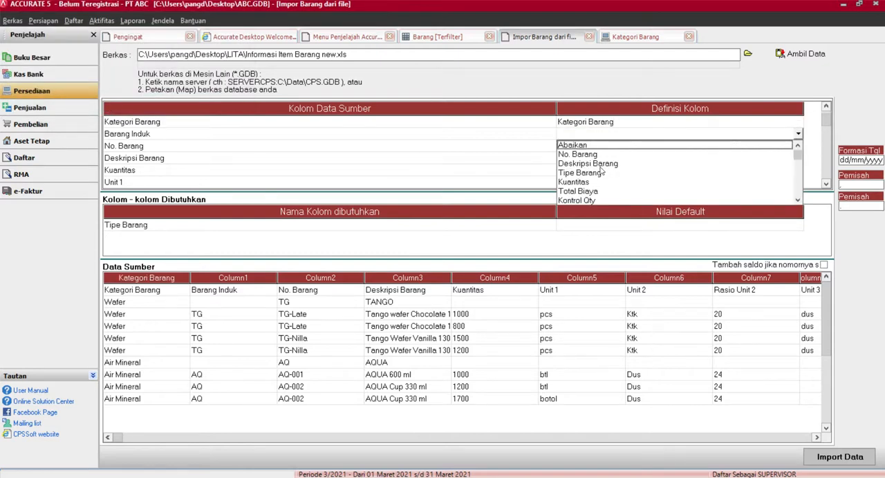
pyautogui.press('b')
pyautogui.click(587, 200)
pyautogui.click(601, 147)
pyautogui.click(799, 147)
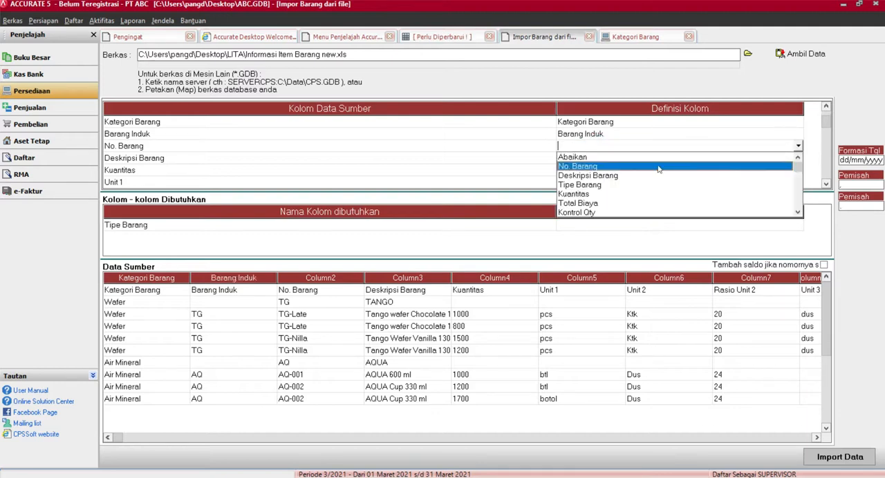
pyautogui.click(596, 168)
# Step: Map the source columns Deskripsi Barang and Kuantitas to the column definitions of the same names
pyautogui.click(599, 158)
pyautogui.click(798, 159)
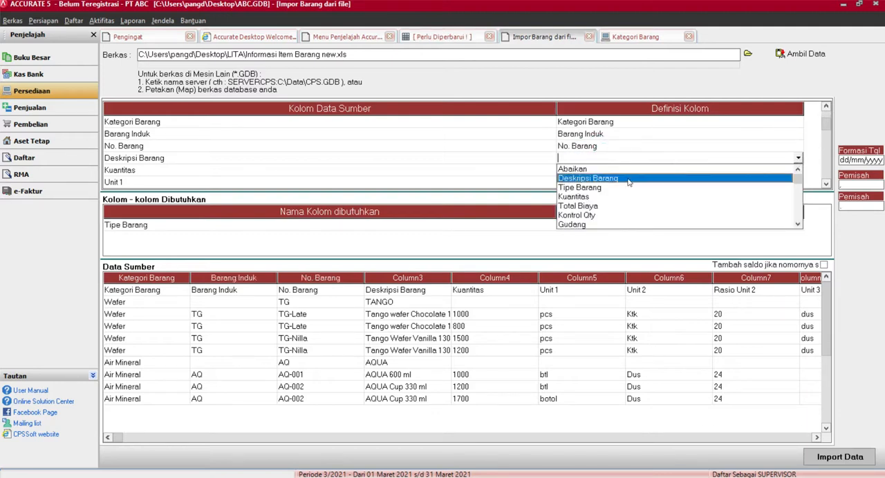
pyautogui.click(602, 181)
pyautogui.click(602, 171)
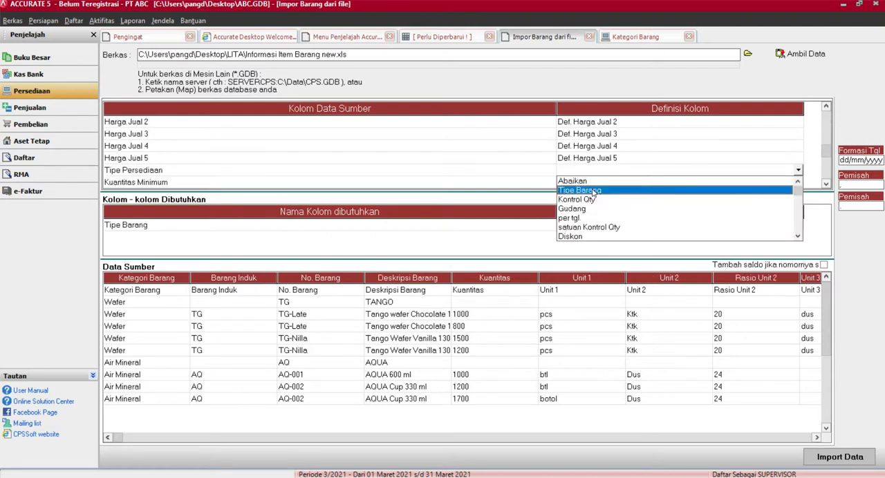
# Step: Finish mapping the Kuantitas column, and define the source value Persediaan as Persediaan for the Tipe Persediaan column mapped to Tipe Barang
pyautogui.click(592, 190)
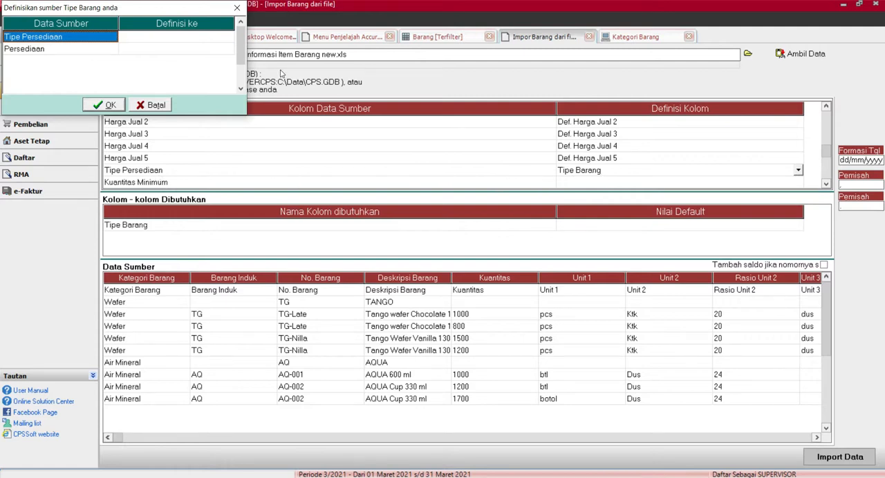
pyautogui.click(210, 50)
pyautogui.click(230, 48)
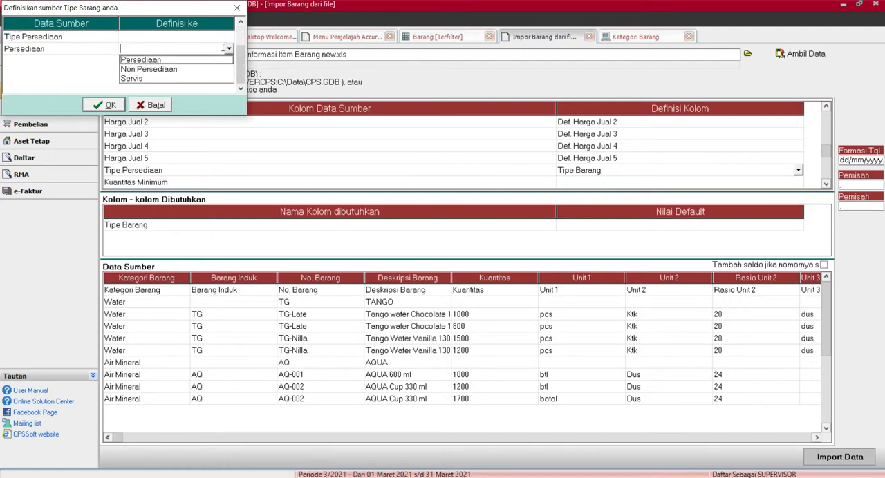
pyautogui.click(148, 60)
pyautogui.click(106, 106)
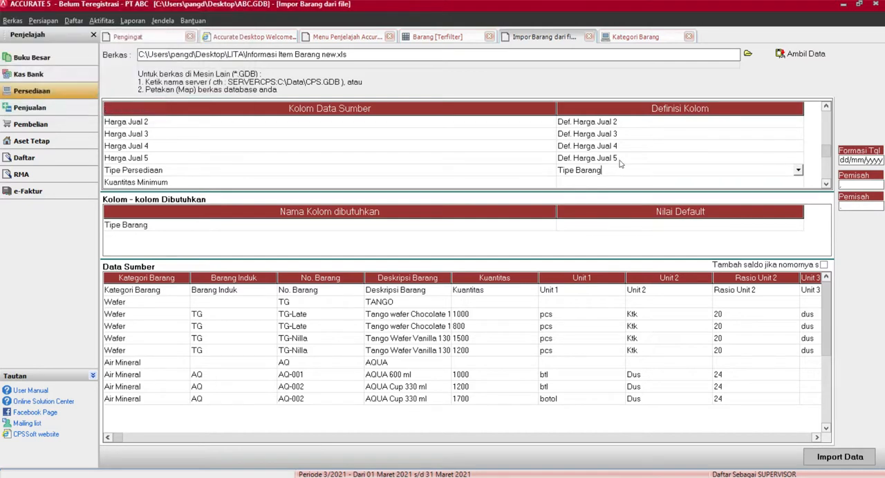
# Step: Map the source column Kuantitas Minimum to the column definition Kts Minimum
pyautogui.click(723, 181)
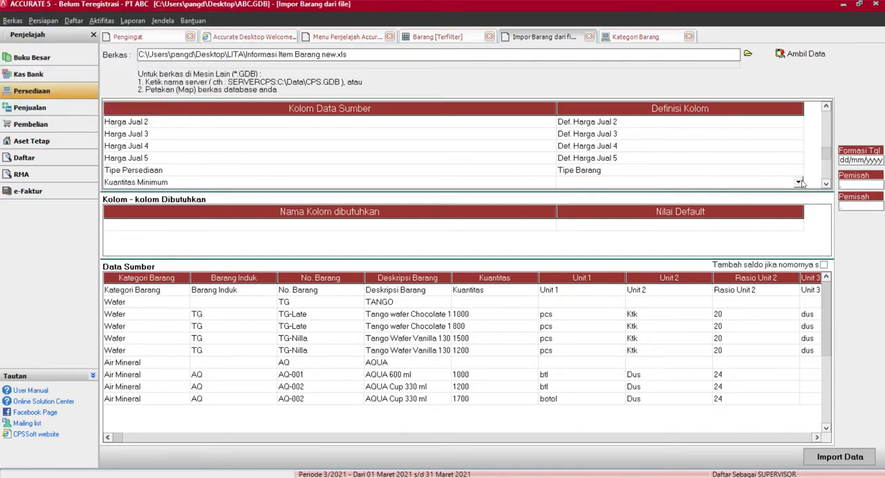
pyautogui.click(798, 182)
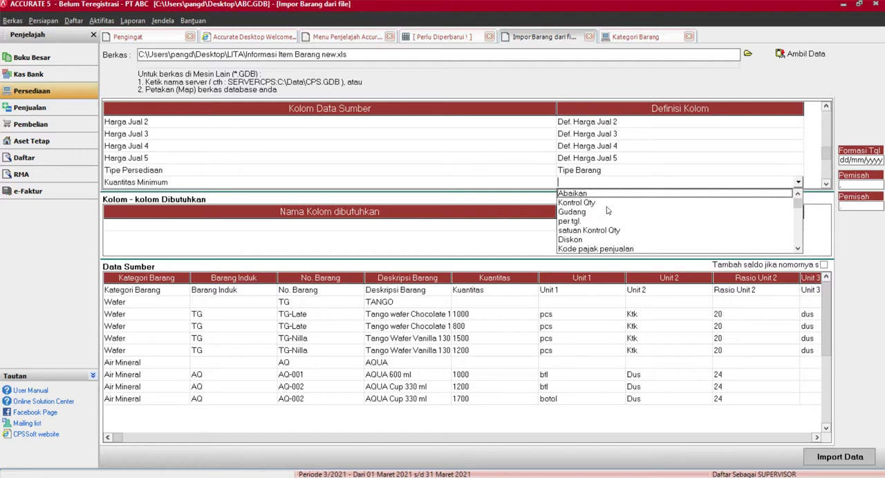
pyautogui.click(800, 249)
pyautogui.click(800, 248)
pyautogui.click(591, 231)
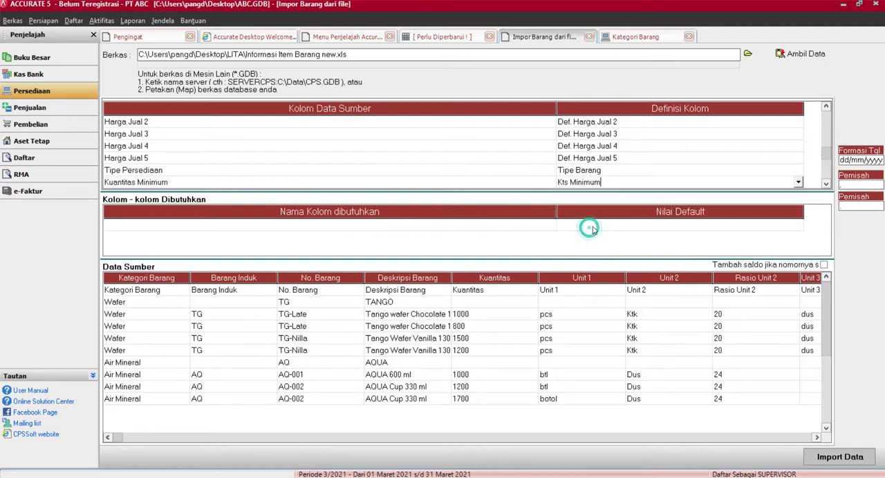
# Step: Map the source column Gudang to the column definition Gudang, closing its value definitions without assigning any warehouses
pyautogui.click(826, 184)
pyautogui.click(826, 183)
pyautogui.click(826, 183)
pyautogui.click(826, 184)
pyautogui.click(826, 184)
pyautogui.click(826, 184)
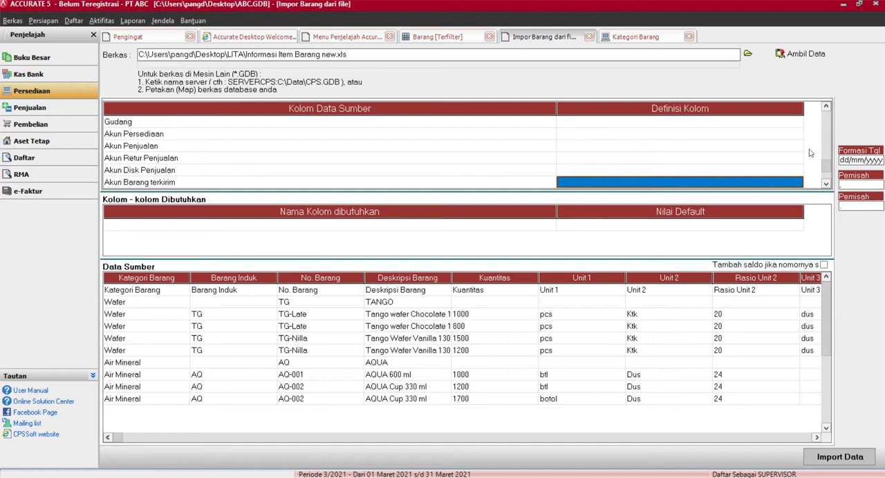
pyautogui.click(791, 122)
pyautogui.click(791, 121)
pyautogui.click(798, 122)
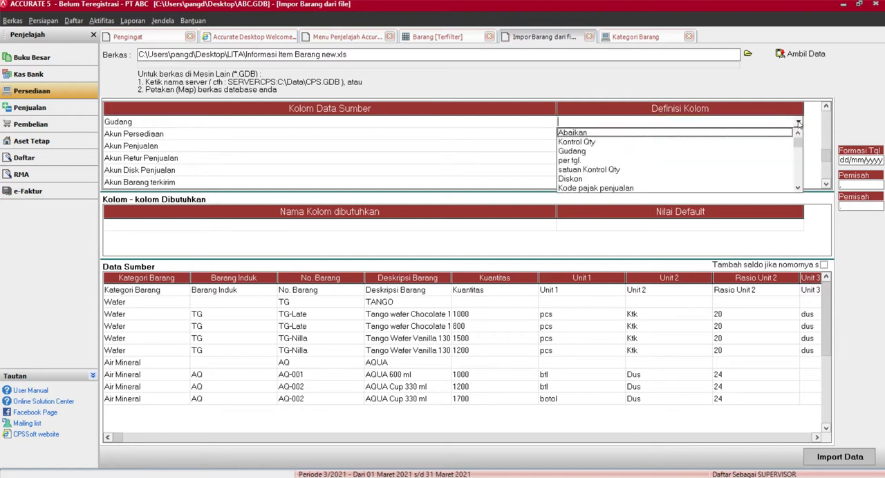
pyautogui.click(578, 151)
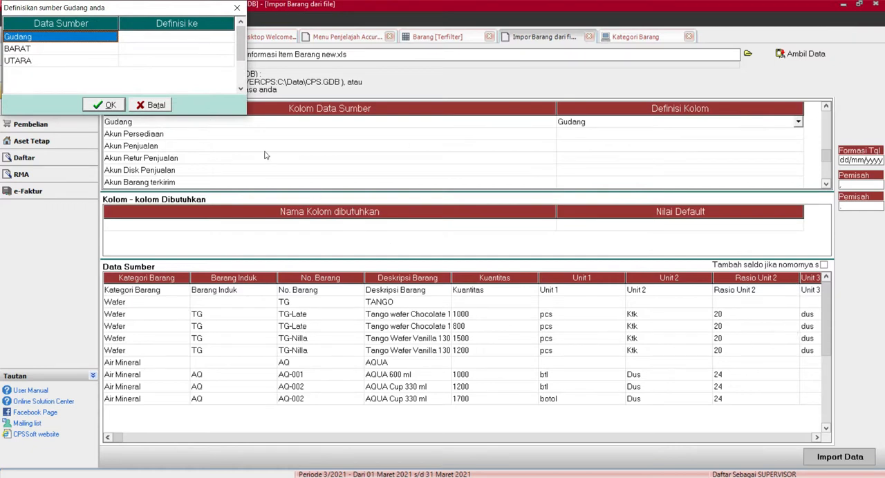
pyautogui.click(144, 102)
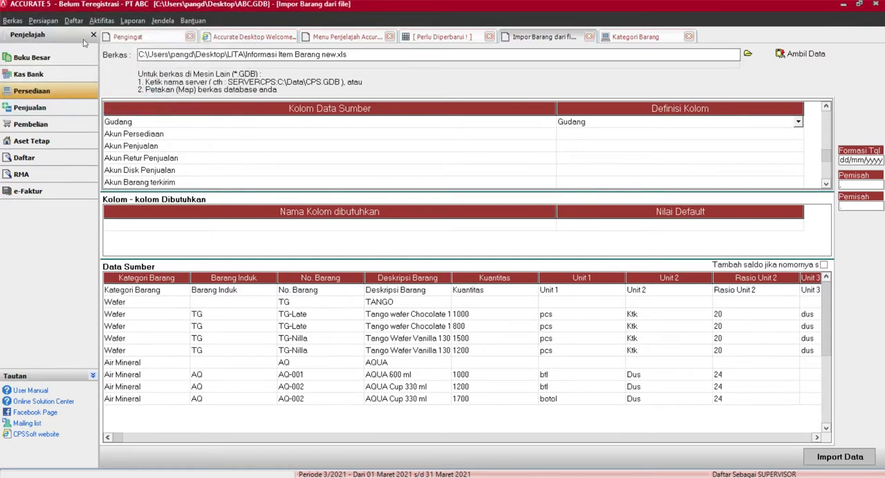
# Step: Check the Multi Gudang setting in the feature preferences and the names in the warehouse list, and return to the item import
pyautogui.click(32, 22)
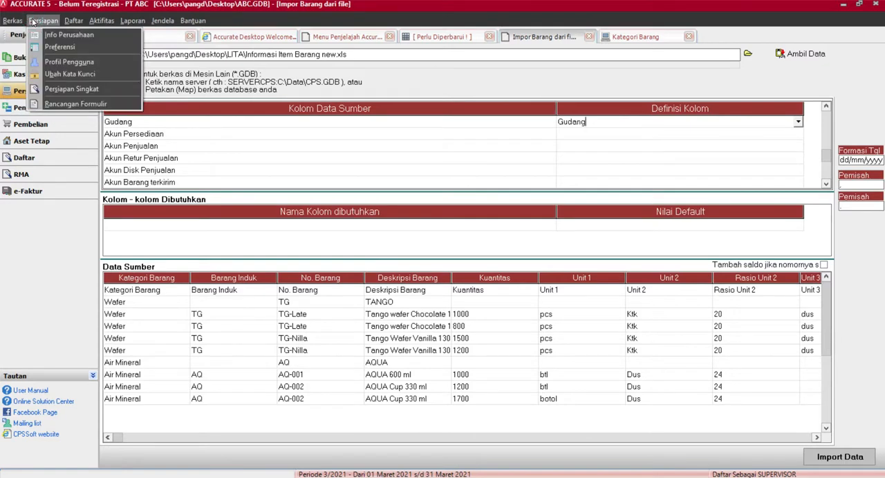
pyautogui.click(56, 47)
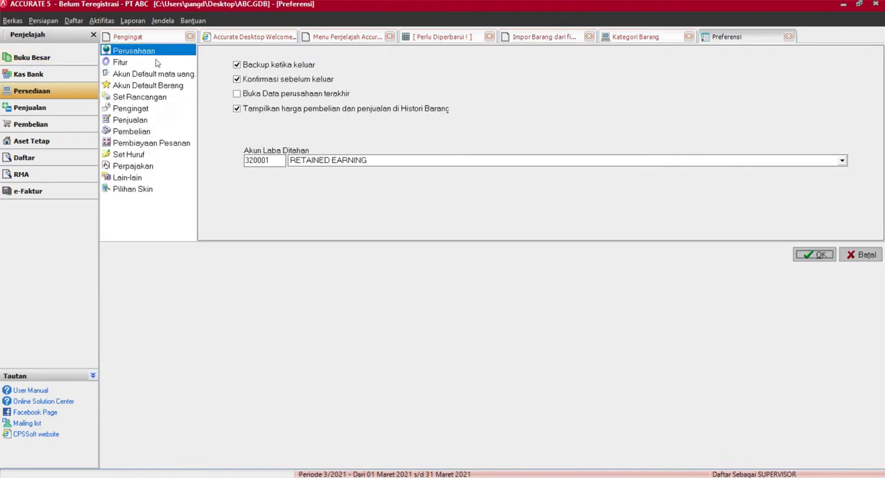
pyautogui.click(152, 63)
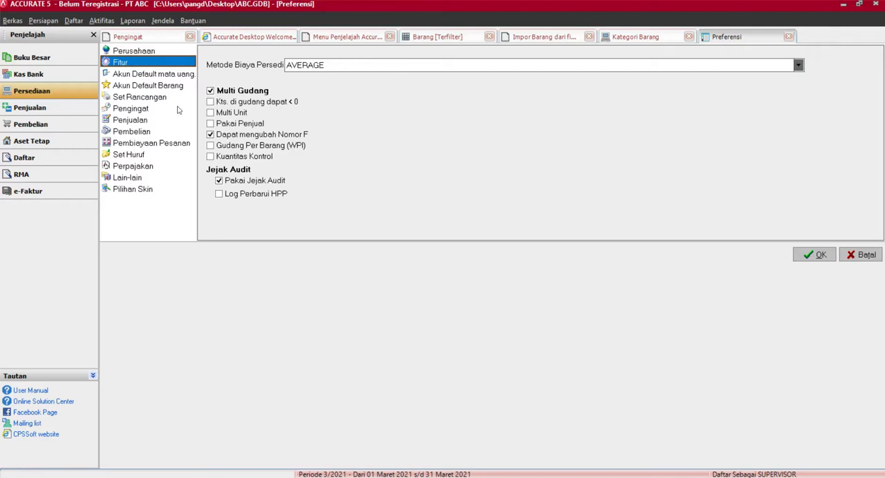
pyautogui.click(42, 92)
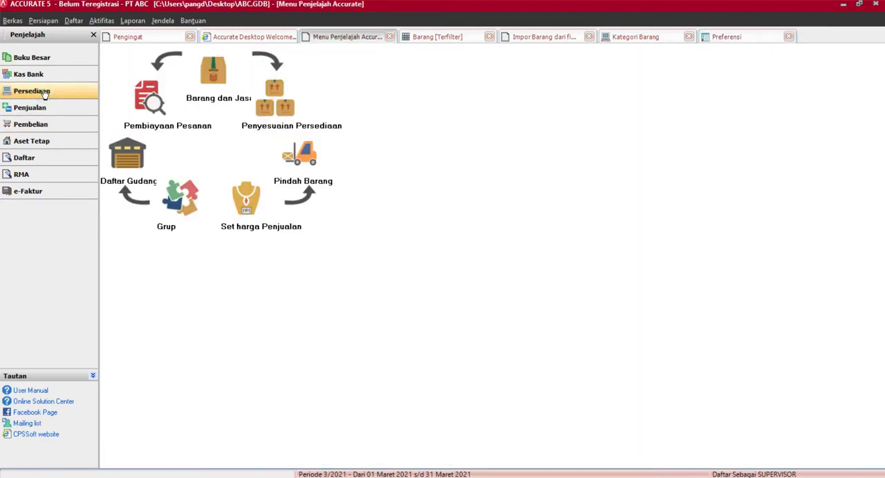
pyautogui.click(119, 156)
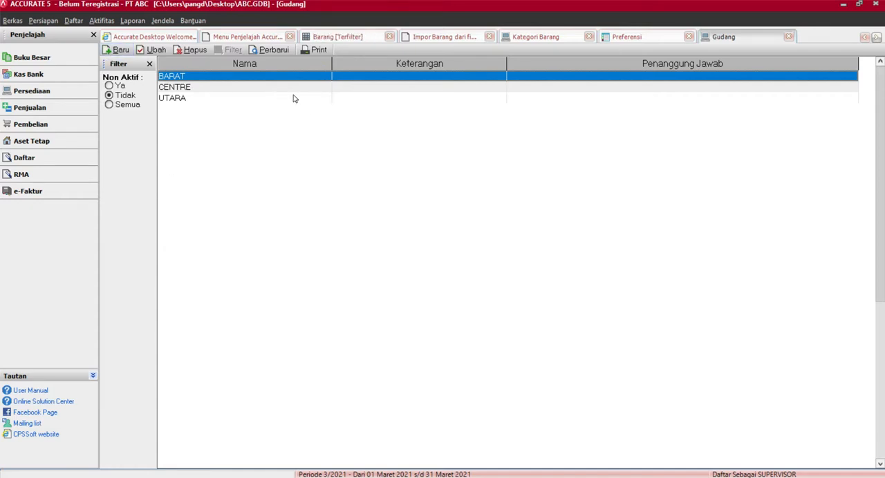
pyautogui.click(455, 40)
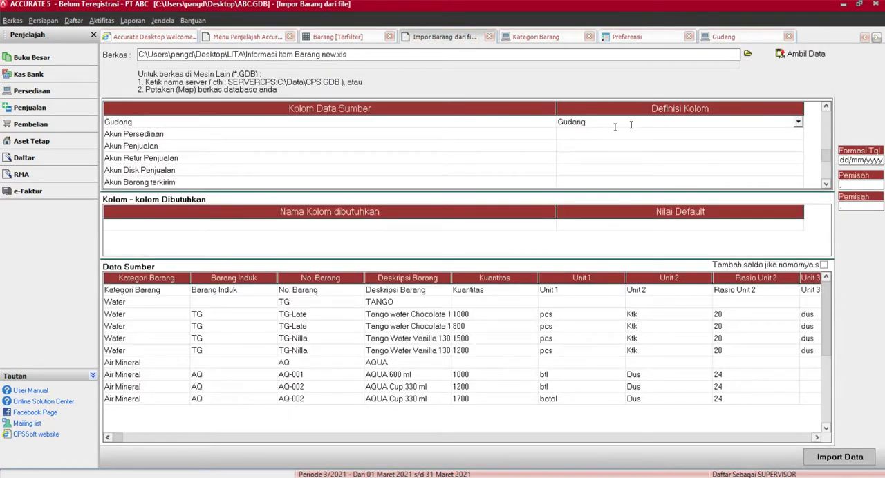
# Step: Reapply the Gudang column definition, assign the source values BARAT and UTARA to their warehouses and confirm the definitions
pyautogui.click(798, 121)
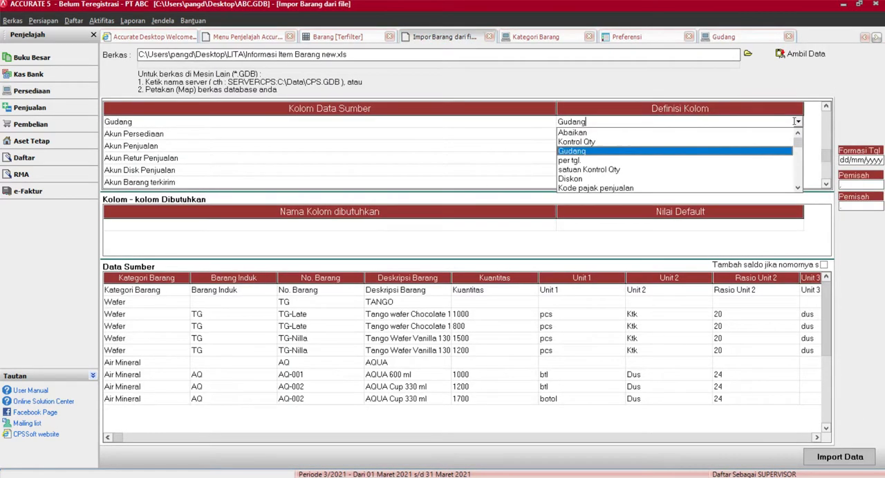
pyautogui.click(581, 152)
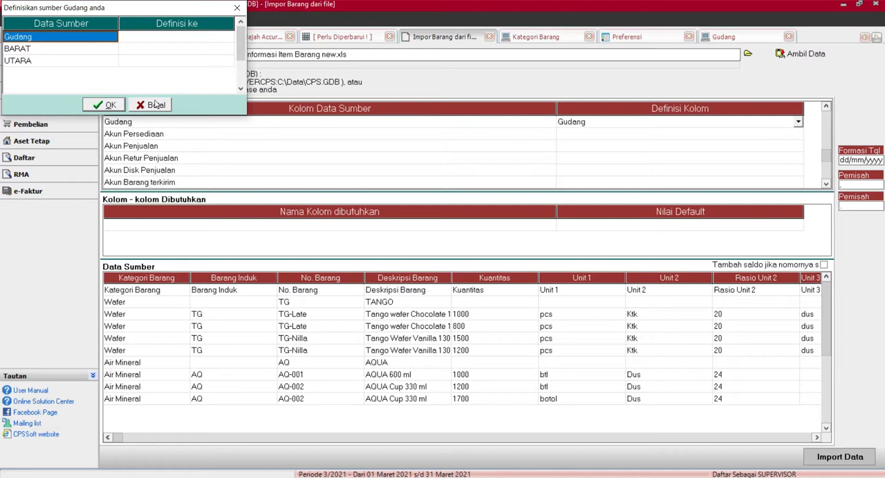
pyautogui.click(176, 48)
pyautogui.click(228, 48)
pyautogui.click(184, 67)
pyautogui.click(152, 62)
pyautogui.click(228, 61)
pyautogui.click(164, 88)
pyautogui.click(104, 105)
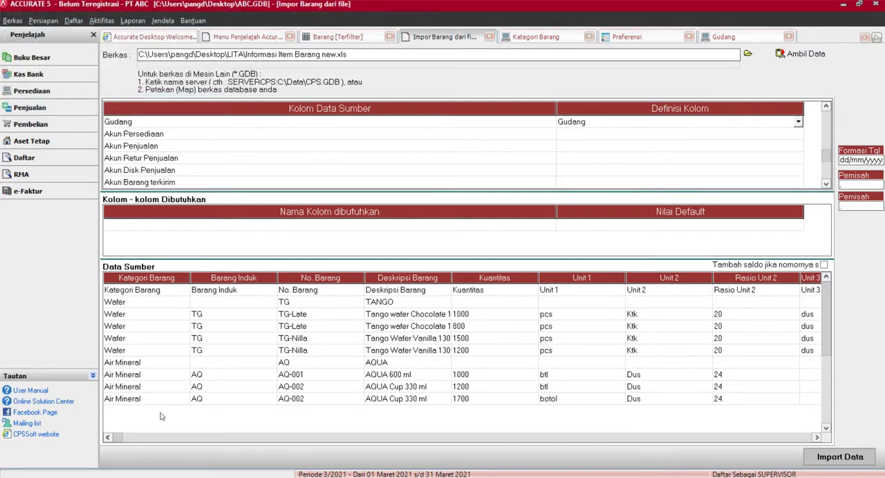
# Step: Check the account columns in the source data and map the source column Akun Persediaan to Akun persediaan/beban
pyautogui.moveTo(117, 437); pyautogui.dragTo(170, 442)
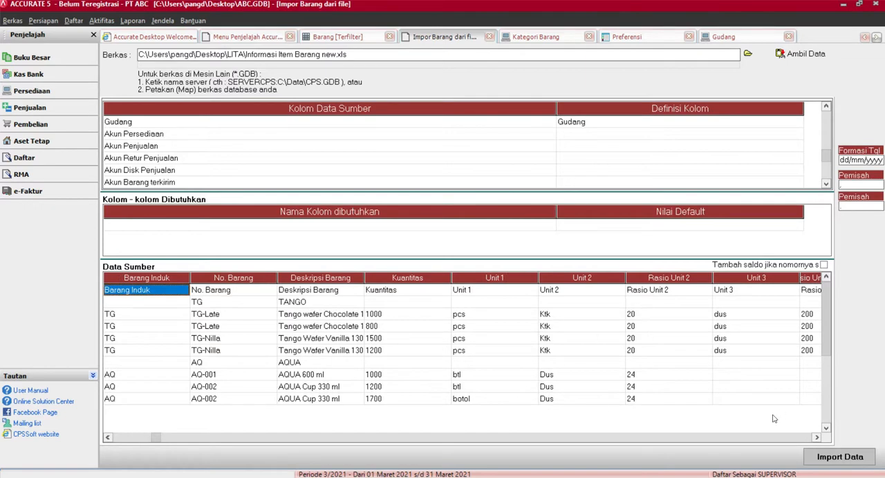
pyautogui.moveTo(816, 438); pyautogui.dragTo(816, 438)
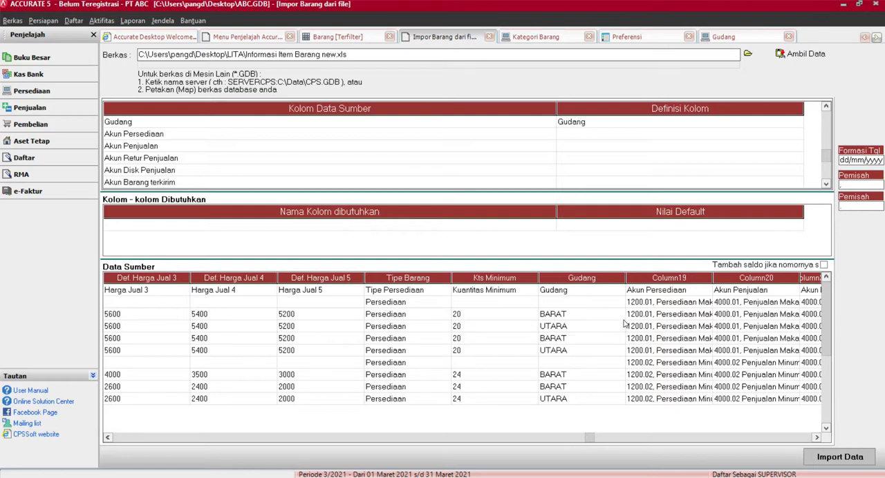
pyautogui.click(644, 135)
pyautogui.click(641, 135)
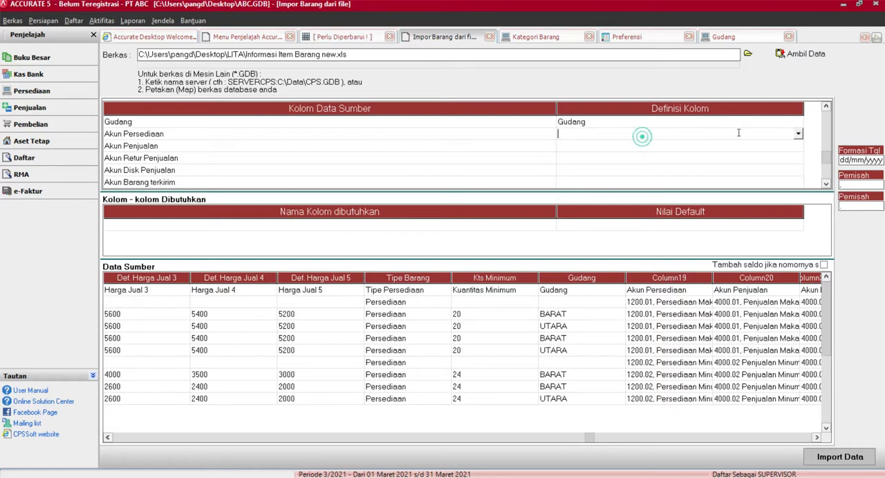
pyautogui.click(793, 134)
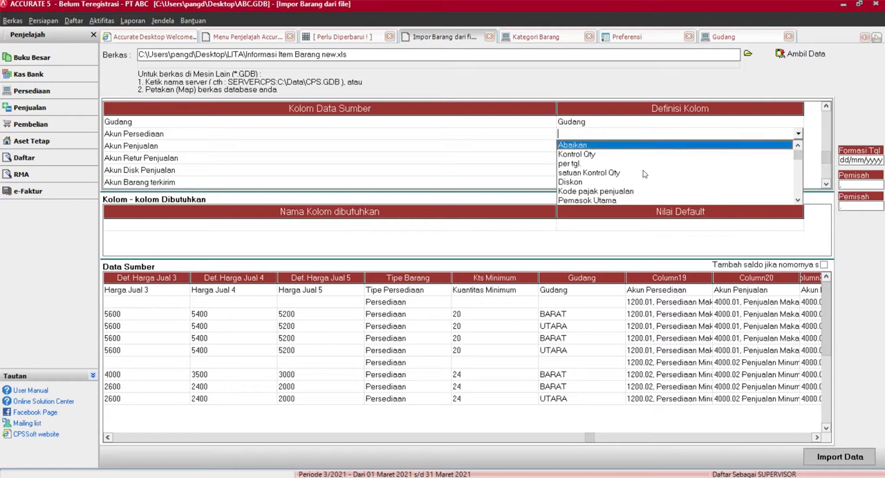
pyautogui.click(797, 200)
pyautogui.click(798, 201)
pyautogui.click(797, 201)
pyautogui.click(797, 201)
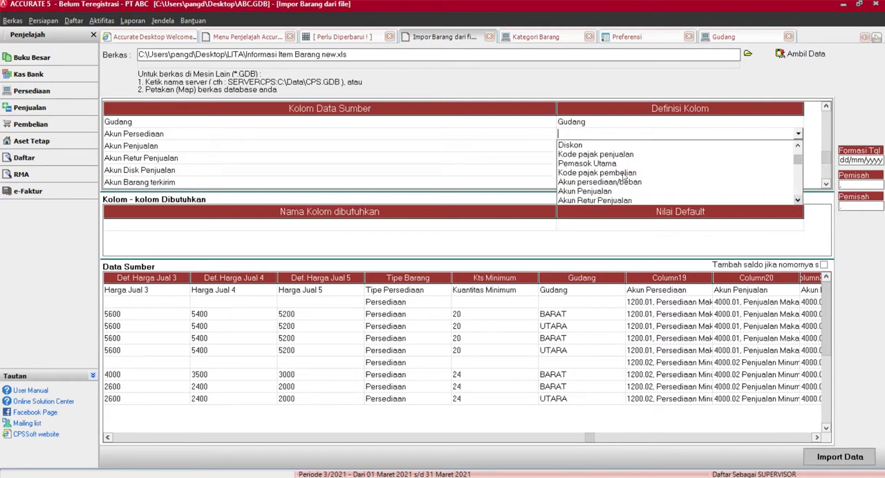
pyautogui.click(615, 183)
# Step: Define the source account 1200.01, Persediaan Makanan as the database account 1200.01, Persediaan Makanan
pyautogui.click(206, 50)
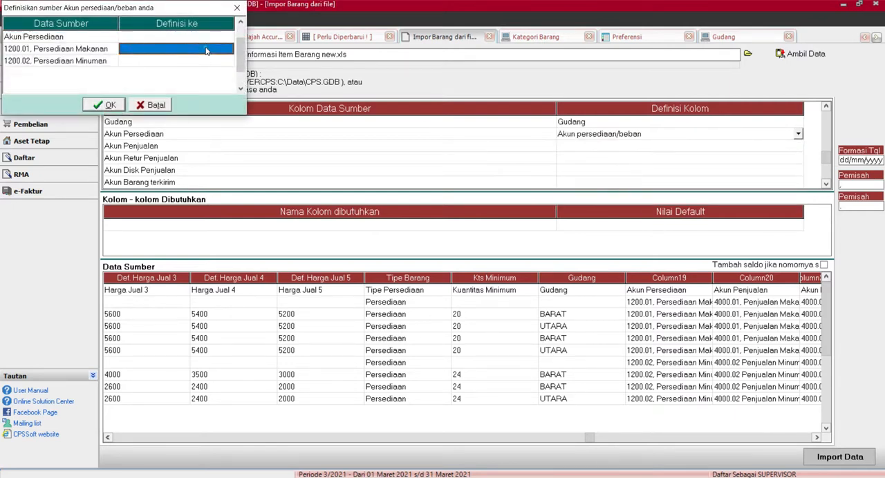
pyautogui.click(228, 49)
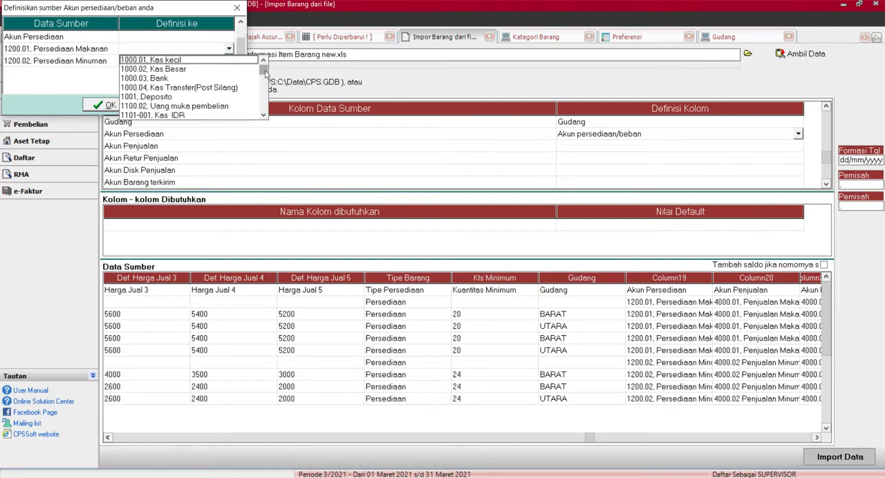
pyautogui.moveTo(263, 68); pyautogui.dragTo(263, 79)
pyautogui.click(264, 115)
pyautogui.click(265, 114)
pyautogui.click(265, 115)
pyautogui.click(265, 115)
pyautogui.click(265, 115)
pyautogui.scroll(6, 201, 87)
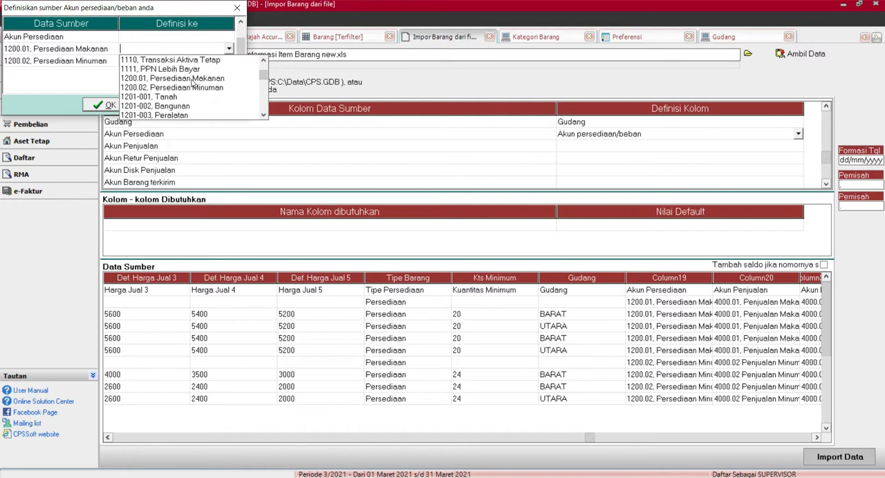
pyautogui.click(191, 79)
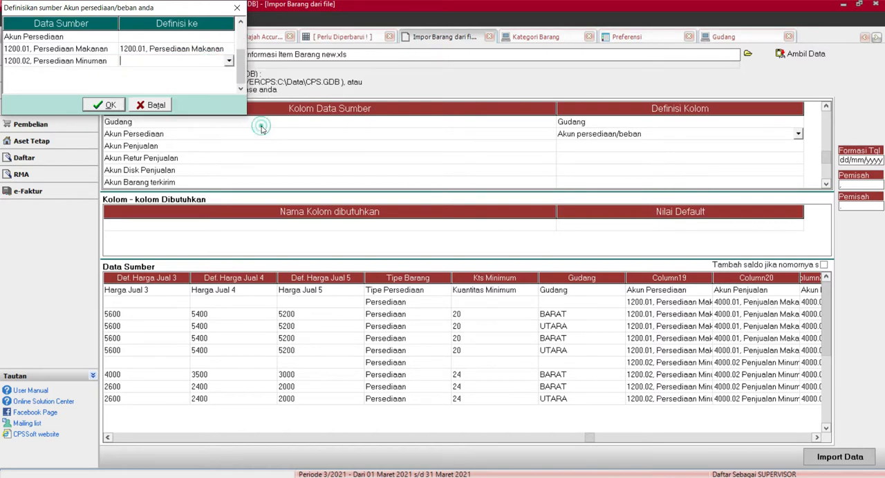
# Step: Define the source account 1200.02, Persediaan Minuman as account 1200.02, Persediaan Minuman and confirm the account definitions
pyautogui.click(229, 61)
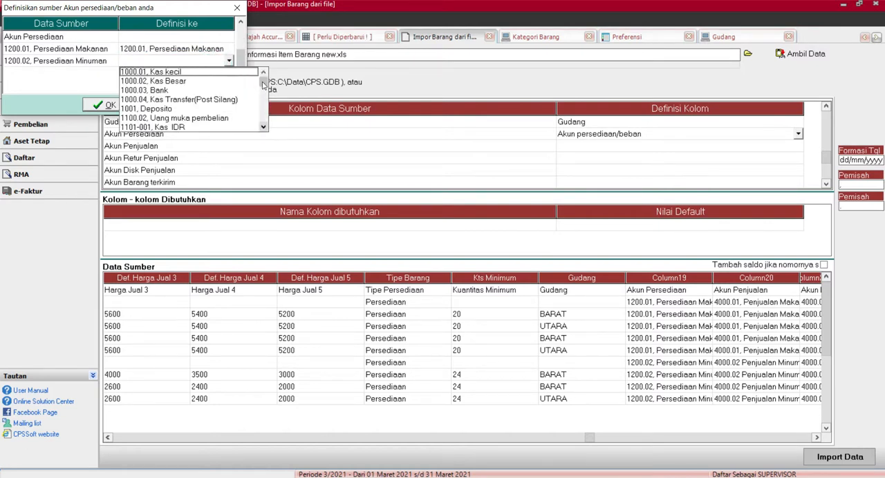
pyautogui.scroll(-3, 263, 87)
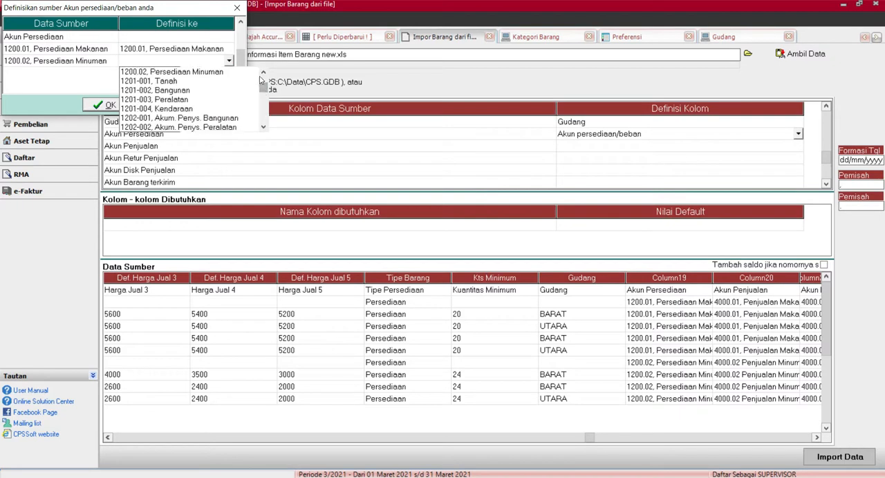
pyautogui.click(233, 72)
pyautogui.click(105, 104)
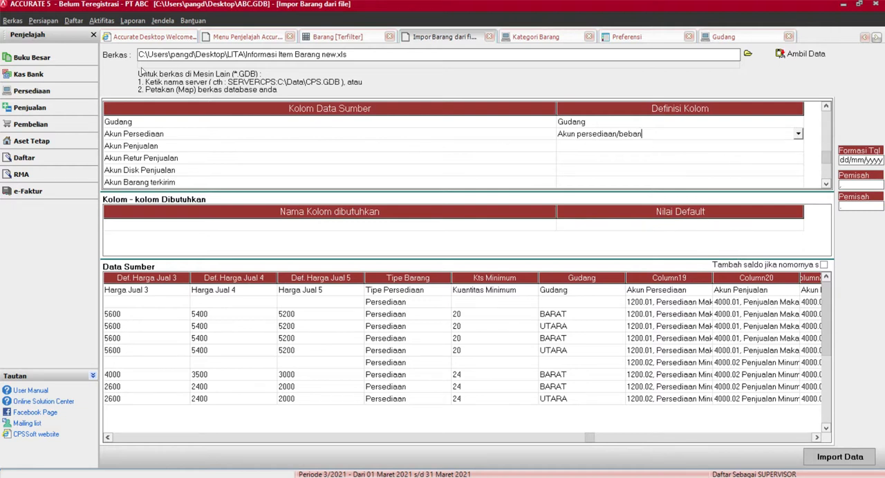
# Step: Examine the accounts in Daftar Akun, and close that list and the Gudang list
pyautogui.click(82, 58)
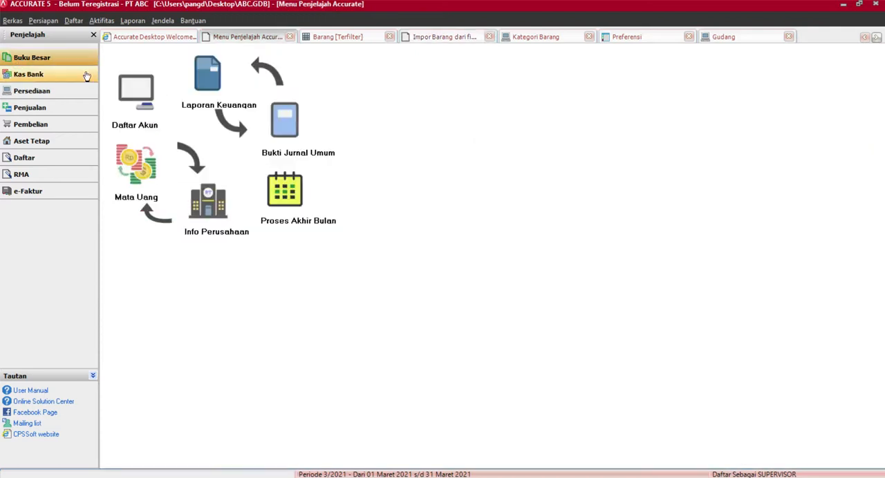
pyautogui.click(147, 92)
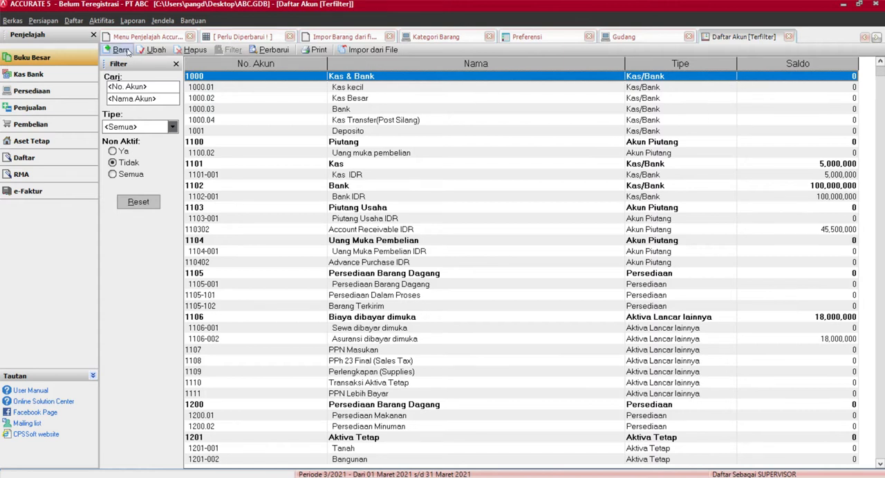
pyautogui.click(788, 36)
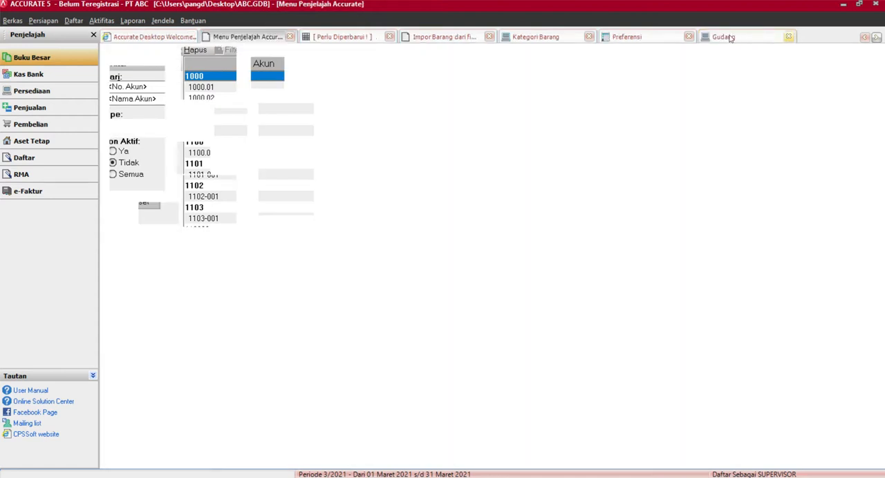
pyautogui.click(790, 37)
pyautogui.click(789, 37)
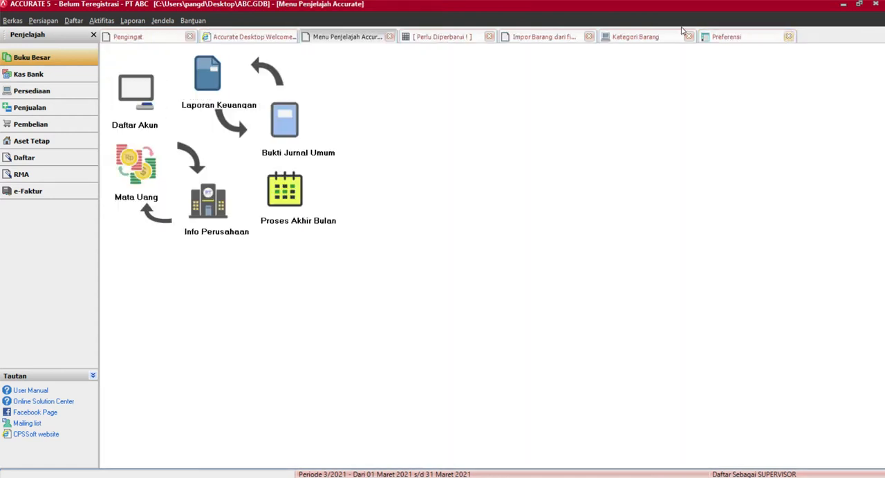
# Step: Delete the heading row from the source data in the item import, and enable the Tambah saldo option for matching item numbers
pyautogui.click(544, 37)
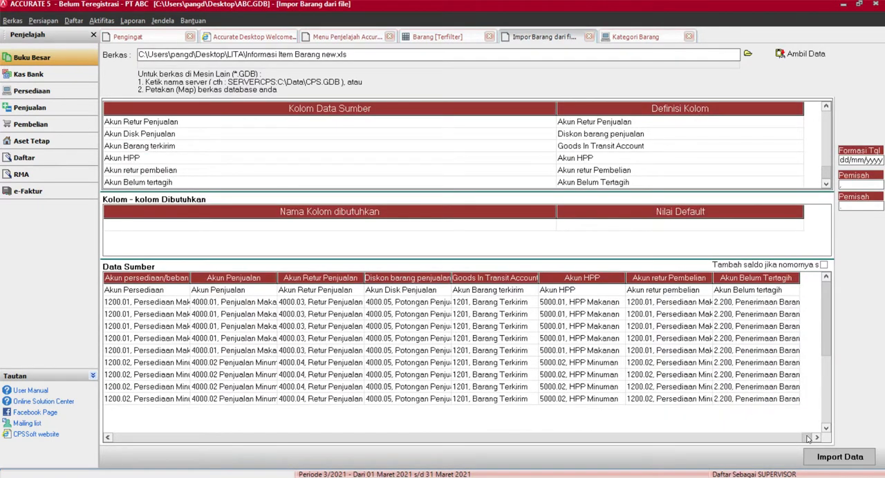
pyautogui.moveTo(807, 437); pyautogui.dragTo(397, 435)
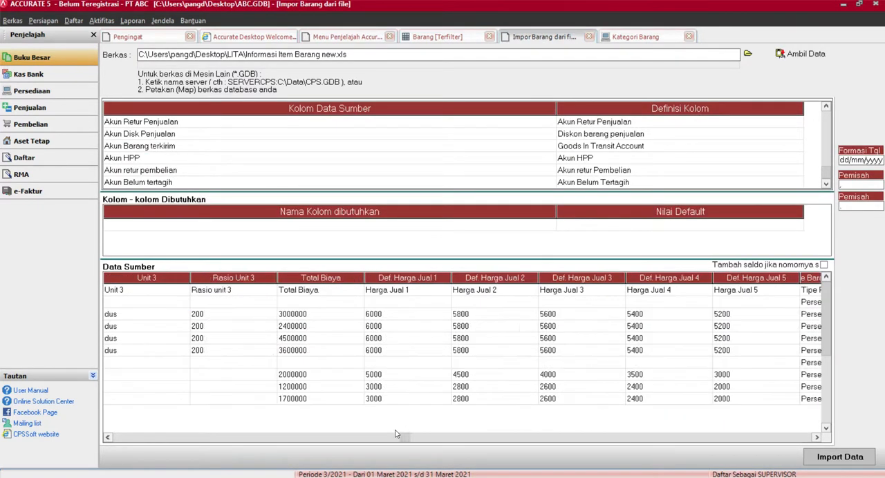
pyautogui.click(407, 290)
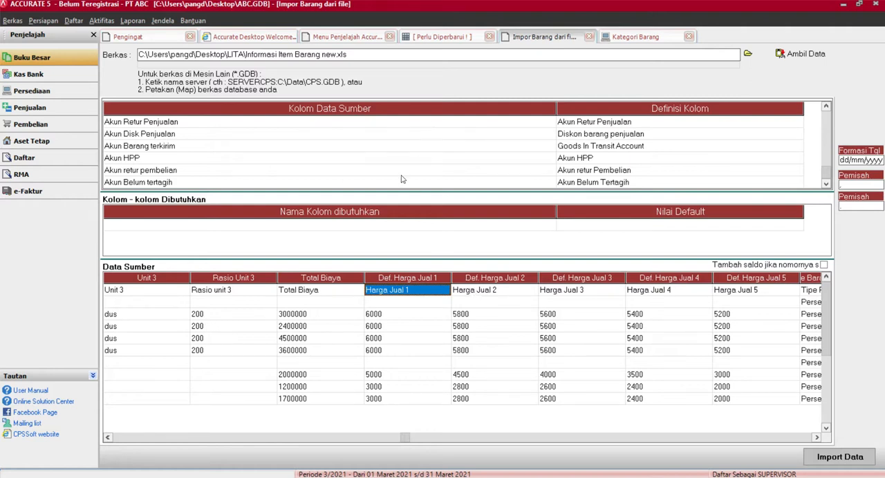
pyautogui.rightClick(406, 291)
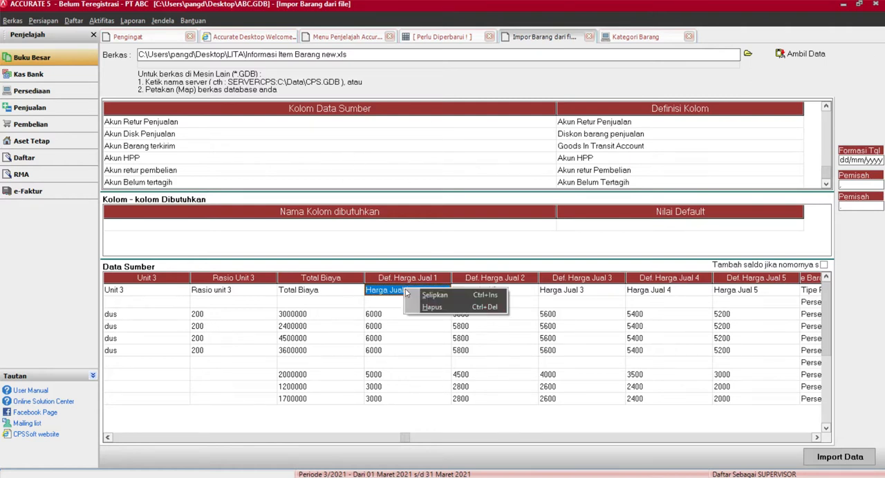
pyautogui.click(429, 309)
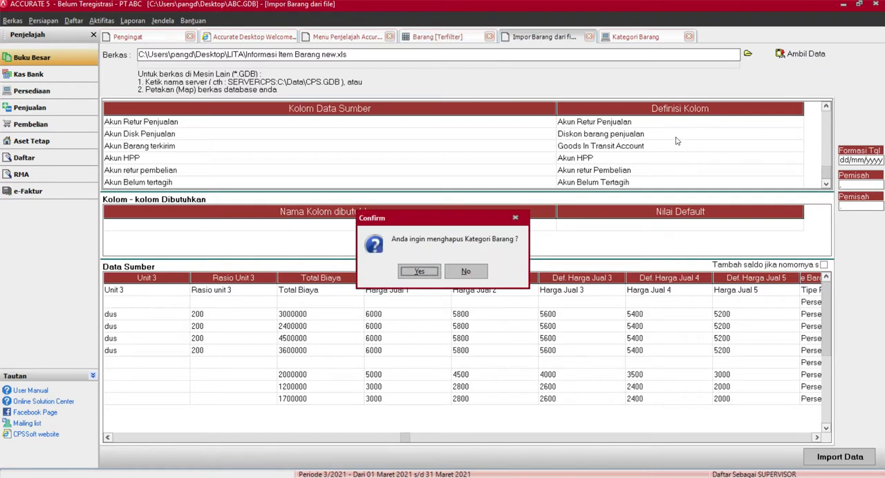
pyautogui.click(419, 271)
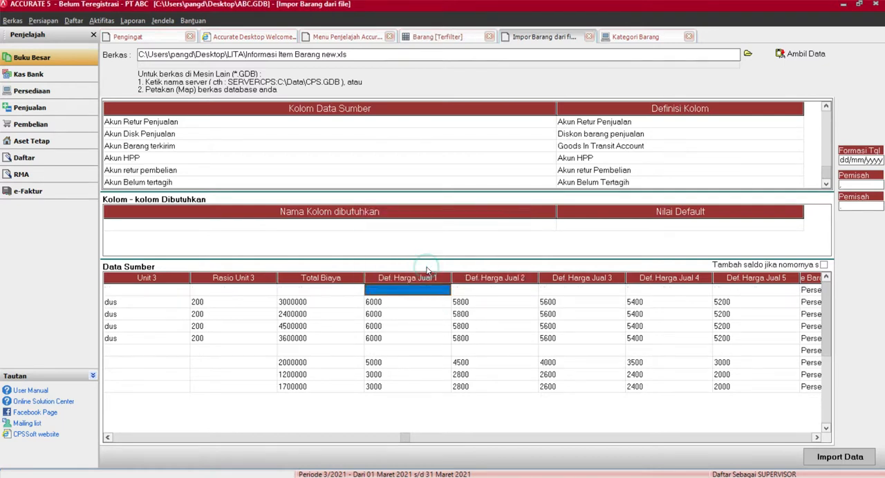
pyautogui.click(824, 265)
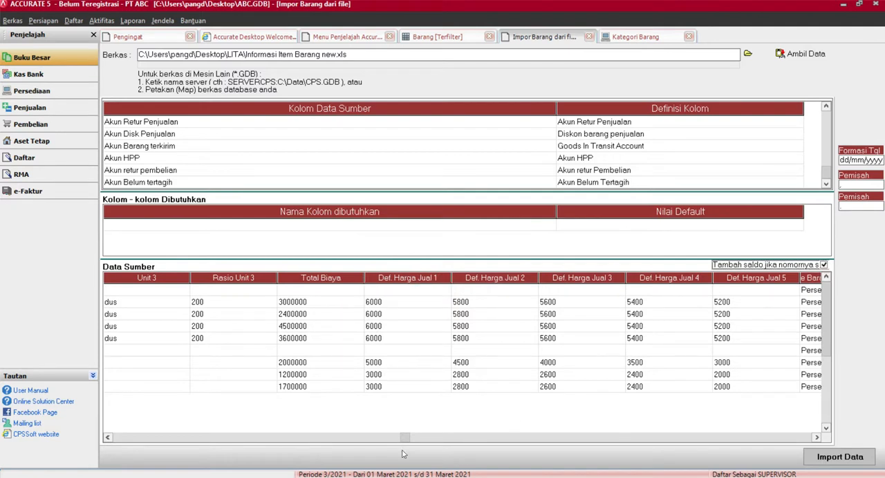
# Step: Import the item data into the database and refresh the Barang list
pyautogui.moveTo(406, 438); pyautogui.dragTo(107, 440)
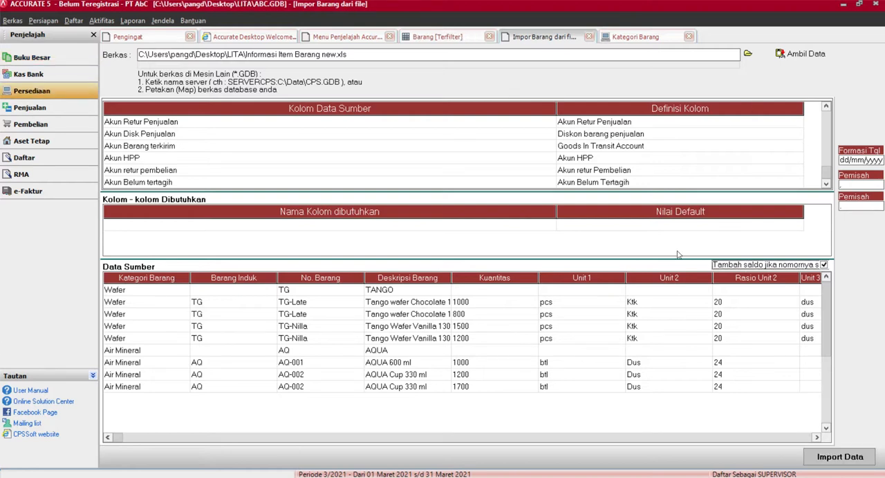
pyautogui.click(842, 461)
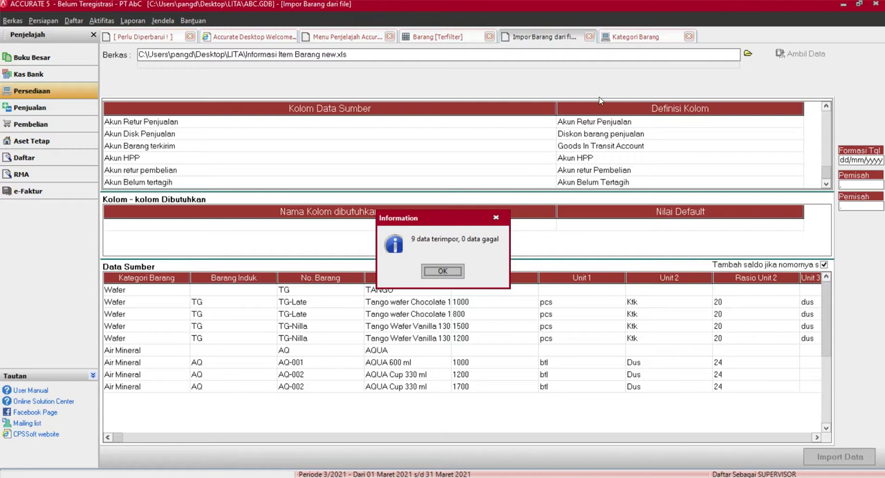
pyautogui.click(445, 271)
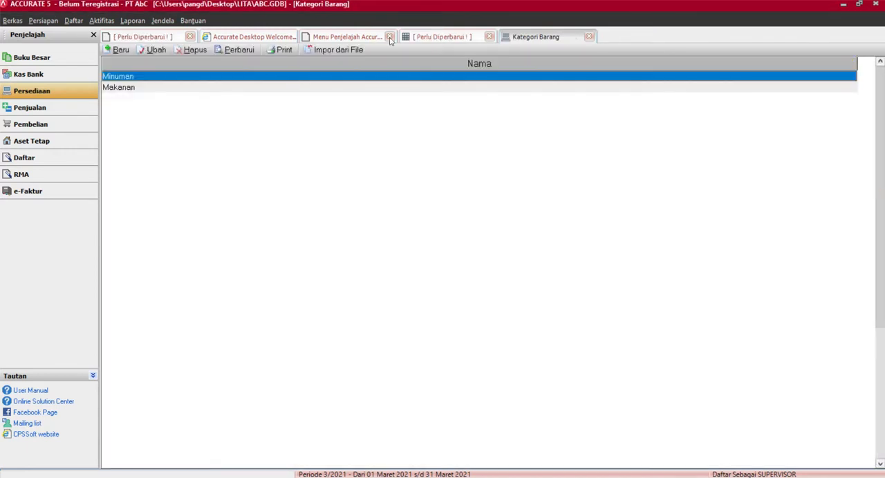
pyautogui.click(446, 37)
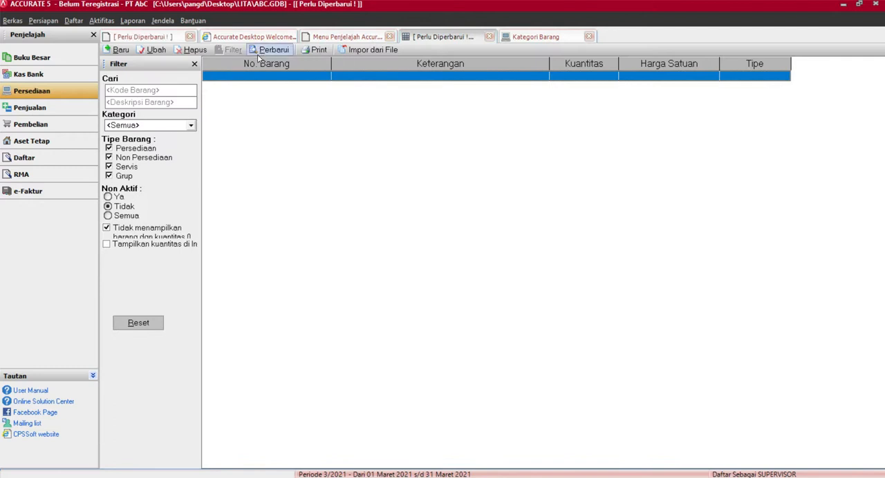
pyautogui.click(260, 53)
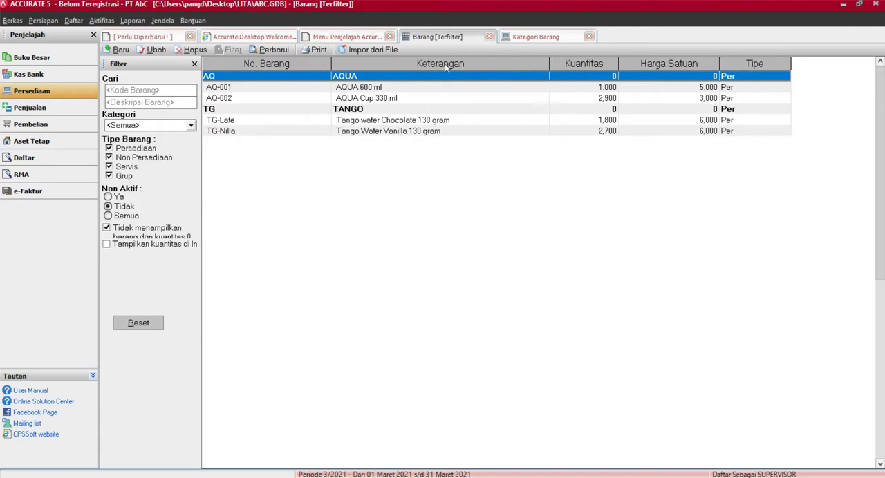
# Step: Start a new item import from file and select PT. SENTOSA JAYA.GDB in the LITA folder as the source
pyautogui.click(364, 50)
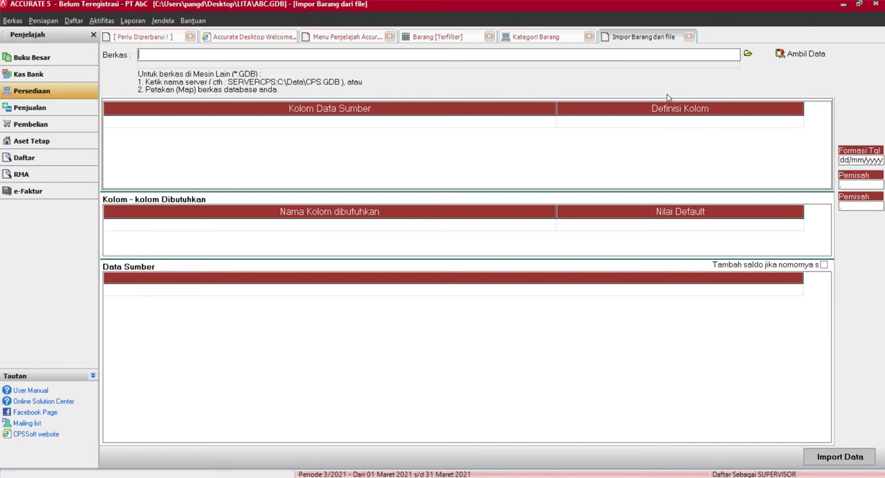
pyautogui.click(750, 54)
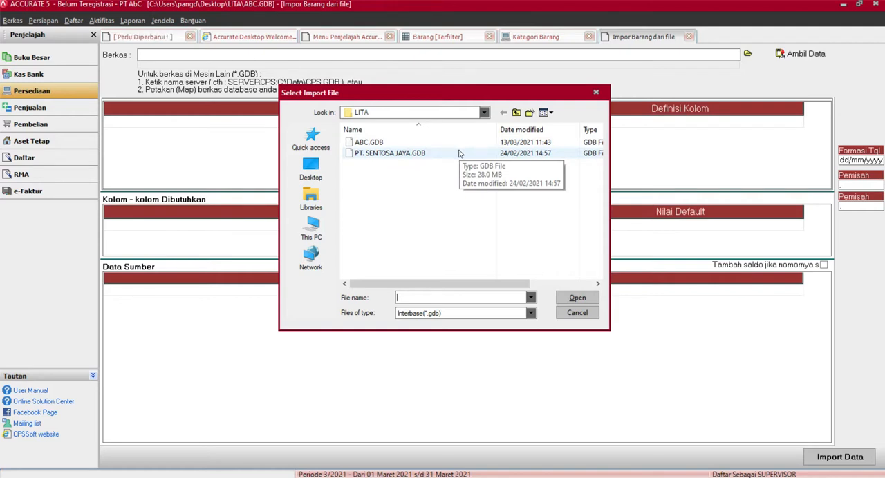
pyautogui.click(419, 153)
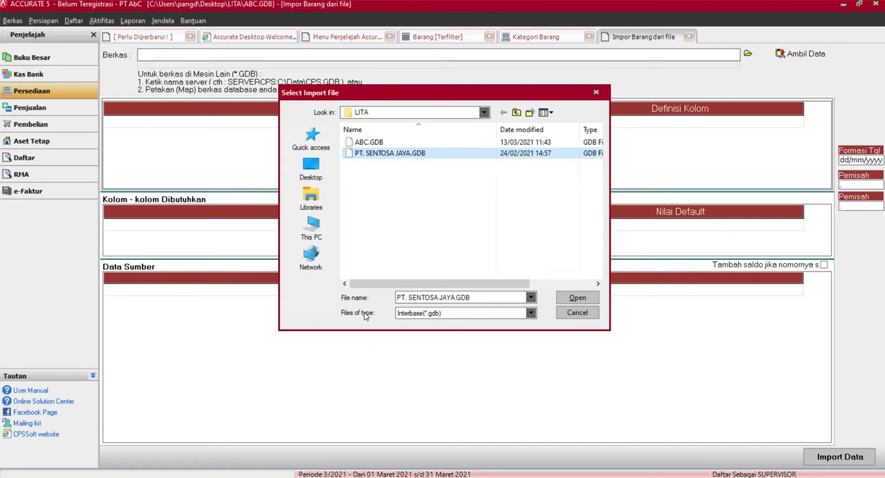
pyautogui.click(577, 297)
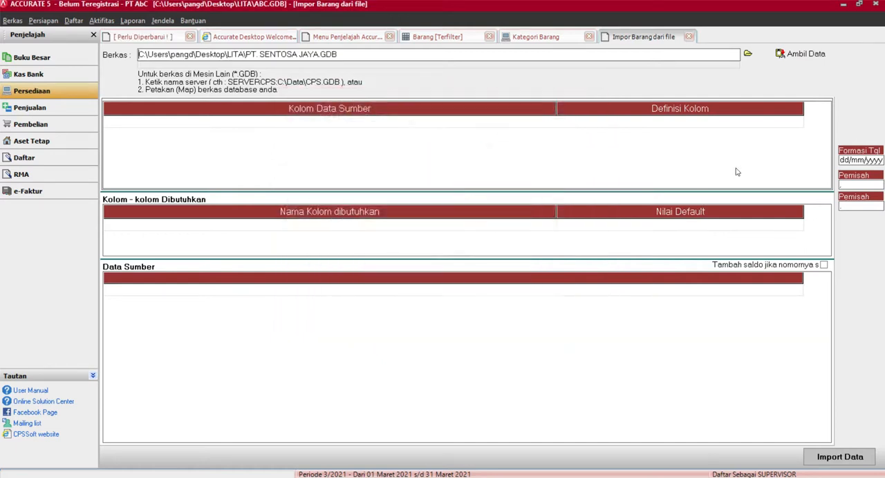